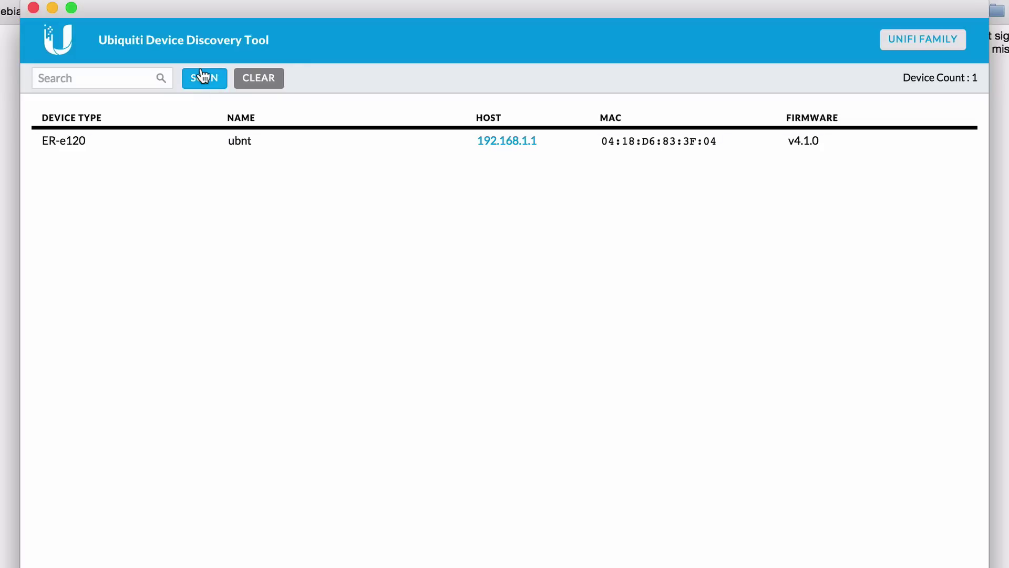
Find the UniFi Cloud Key at 192.168.1.7 and open its address in Chrome
click(926, 47)
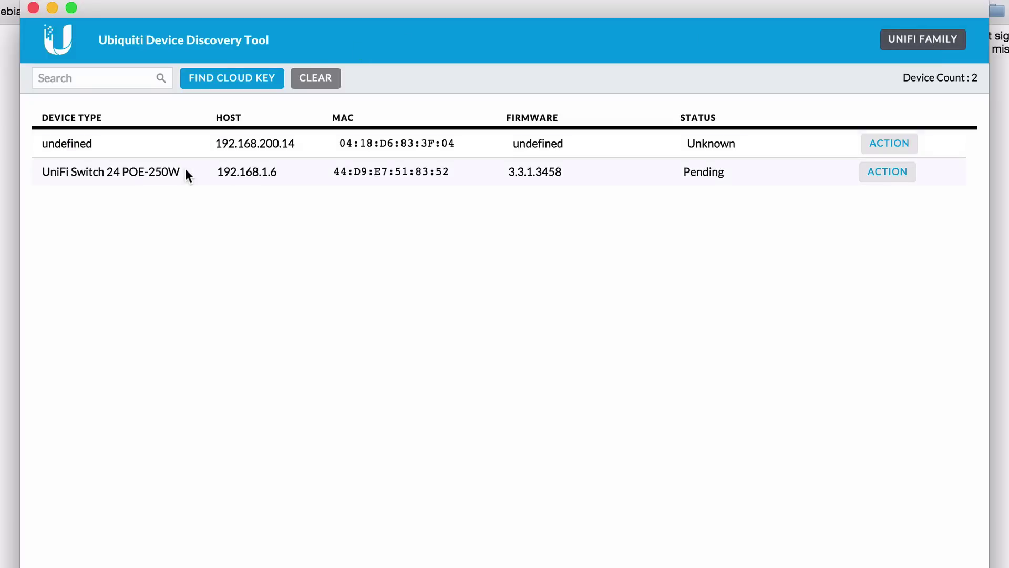
click(230, 84)
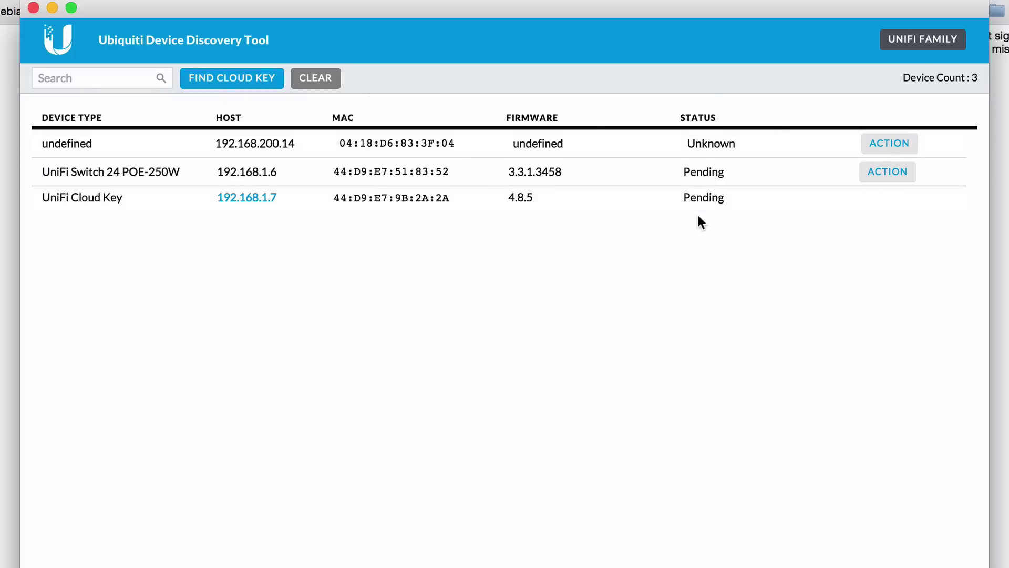
click(245, 199)
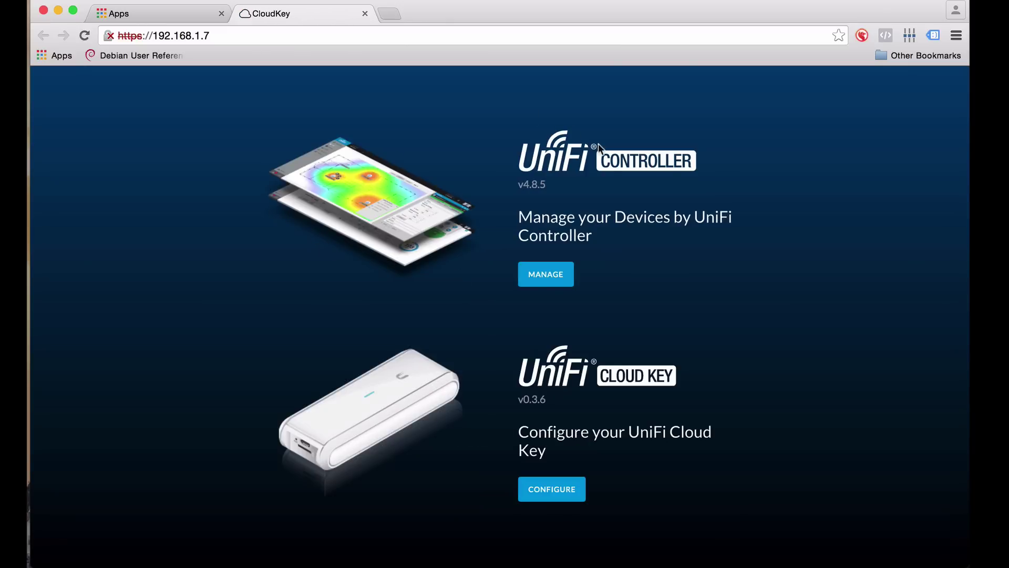
Open the Cloud Key's controller management to reach the Setup Wizard welcome step
click(549, 274)
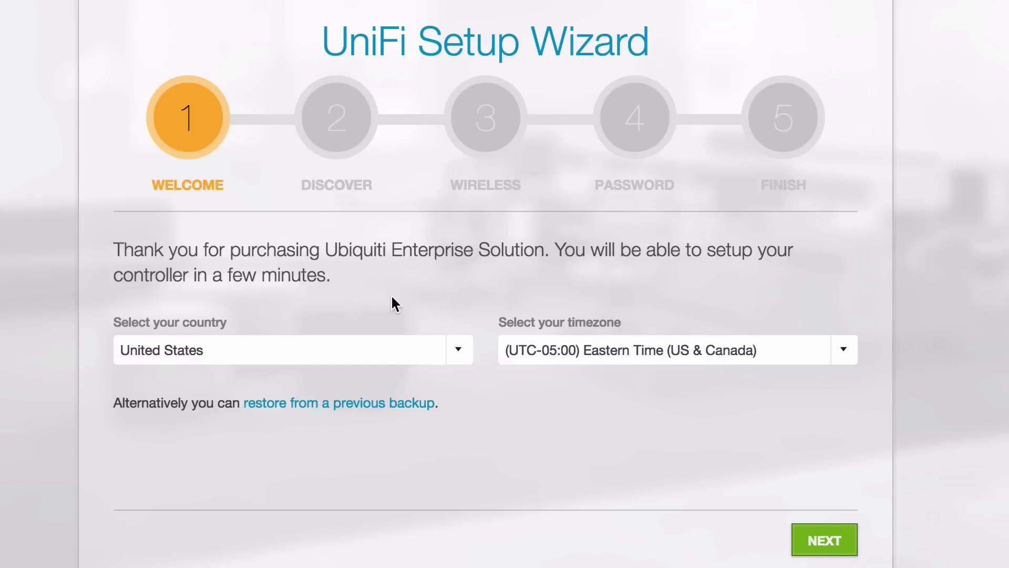
Select the switch at 192.168.1.6 and the gateway at 192.168.1.1 for adoption
click(799, 526)
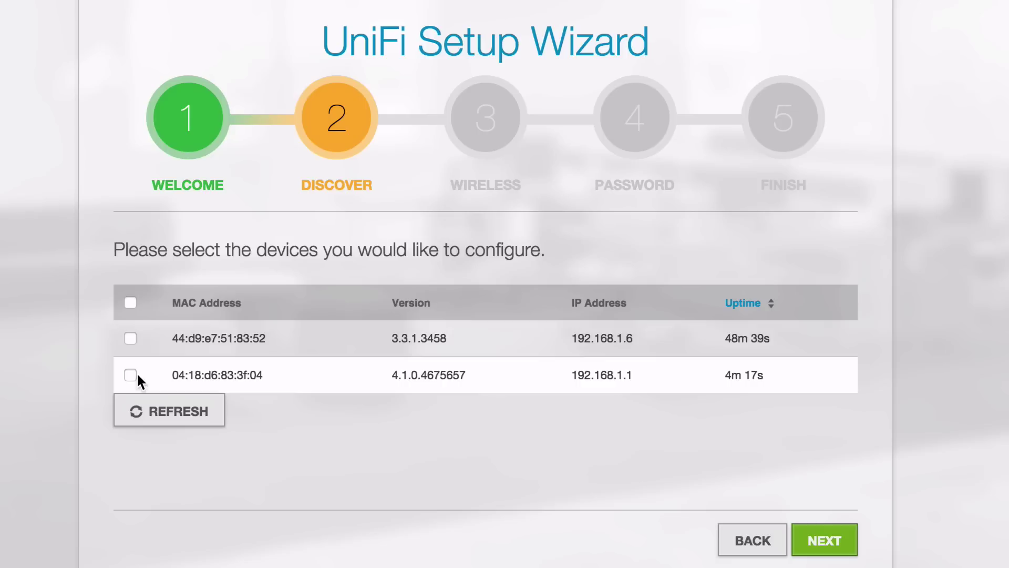
click(130, 338)
click(130, 375)
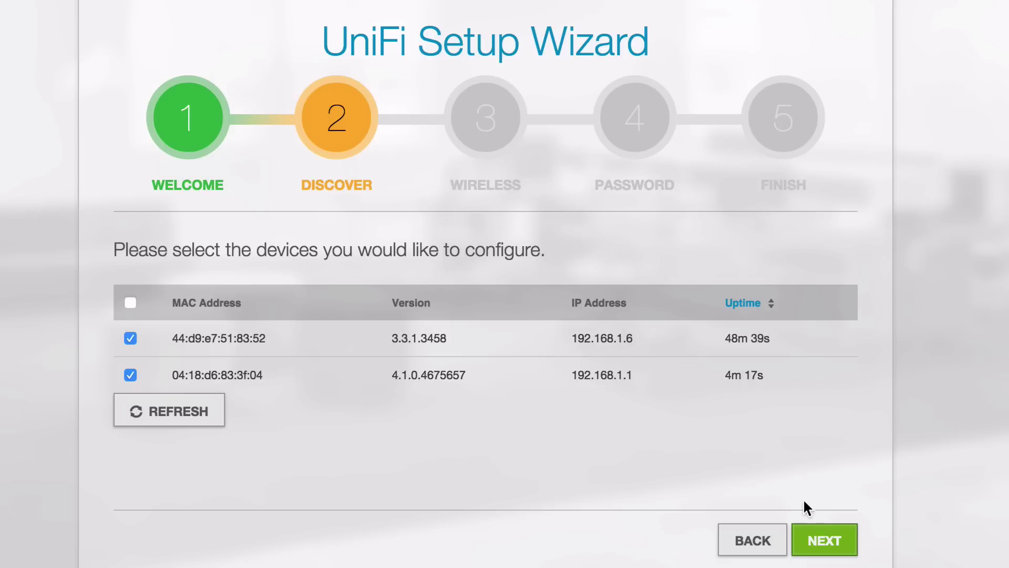
click(820, 540)
Create the secure wireless network CopperWifi with its security key
click(244, 371)
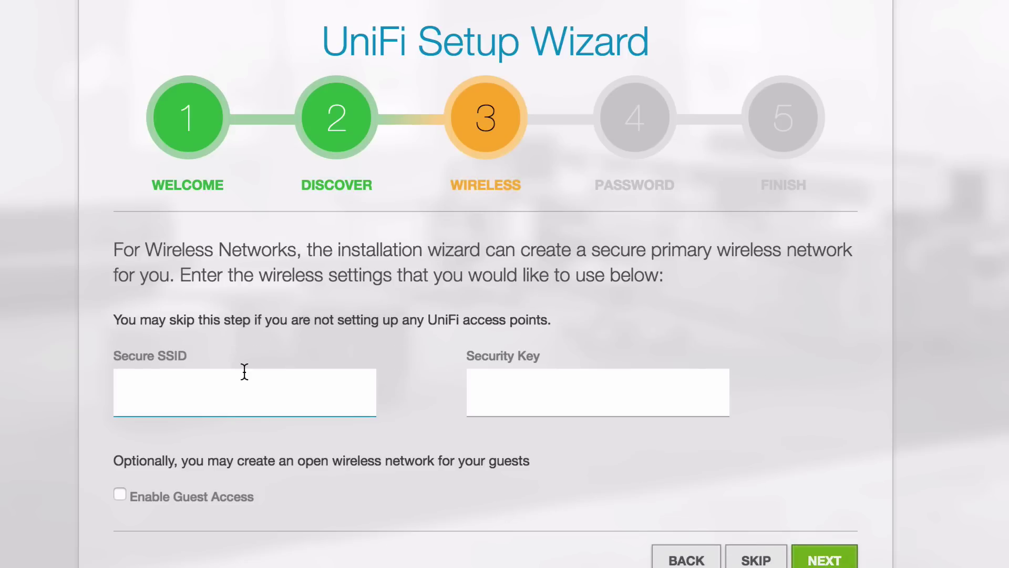
text(CopperWifi)
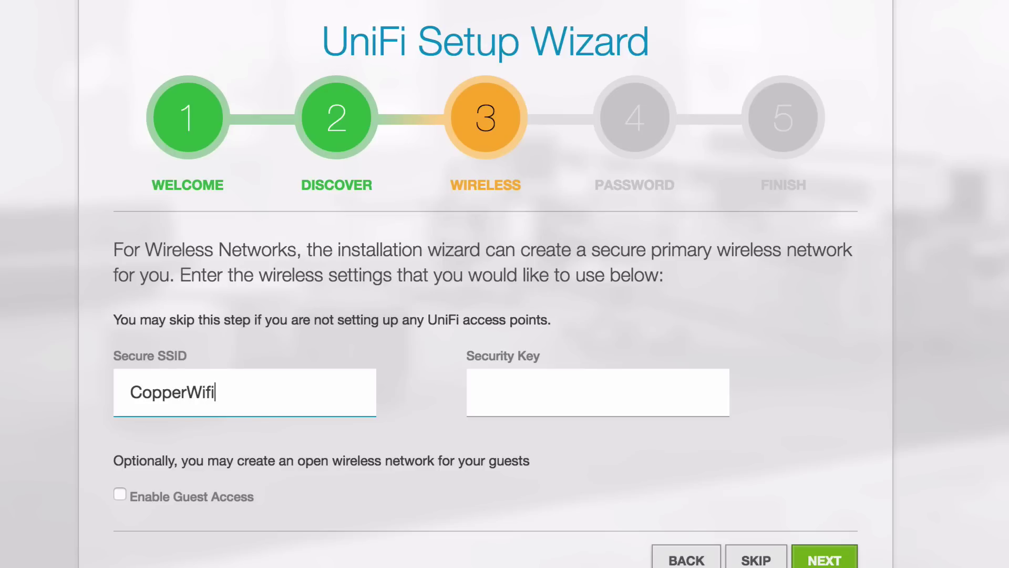
key(Tab)
text(••••••)
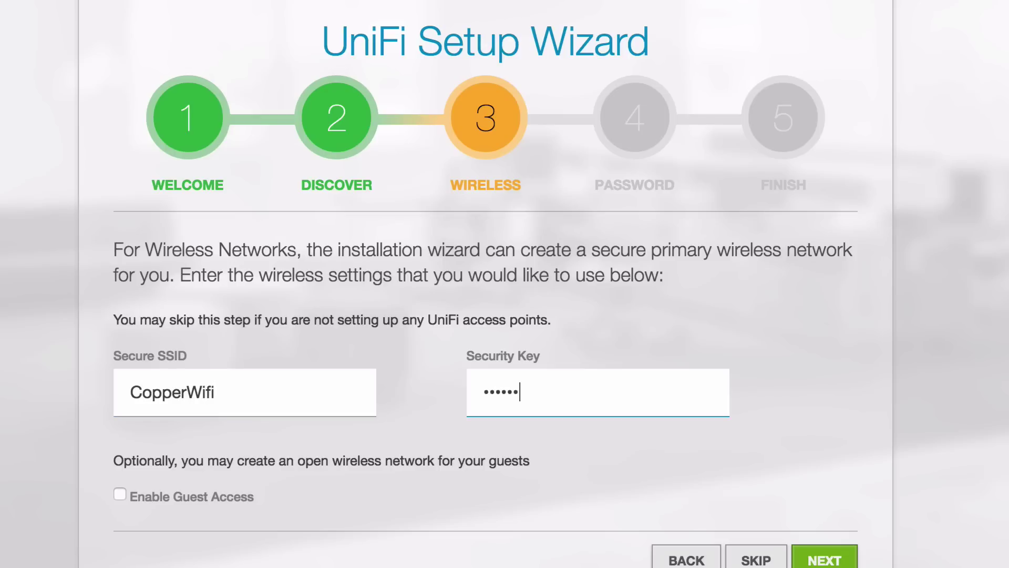
text(••••)
key(Return)
Create the administrator account 'admin' with its password, then finish the wizard
click(253, 330)
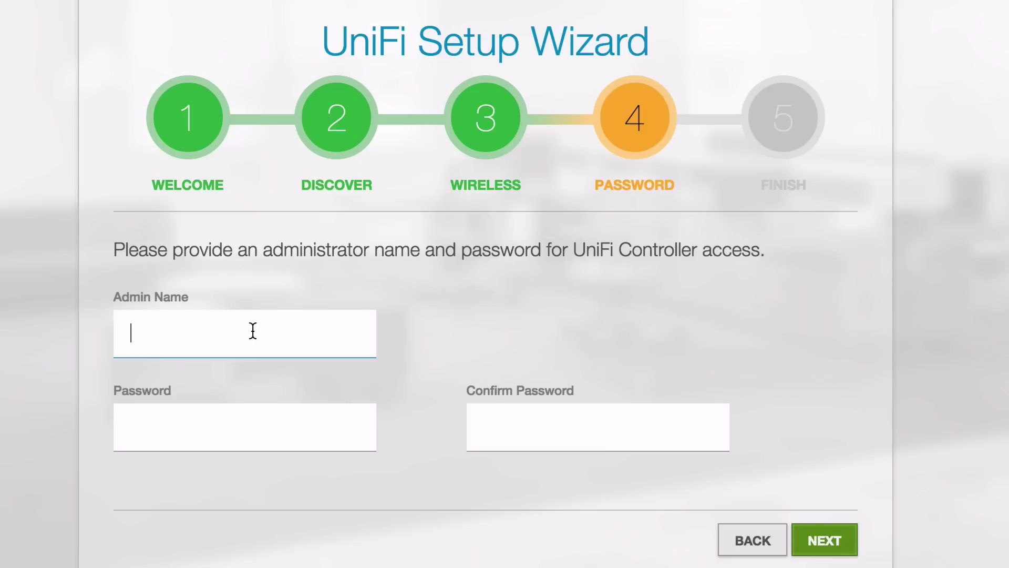
text(admin)
key(Tab)
text(•••••)
key(Tab)
text(••)
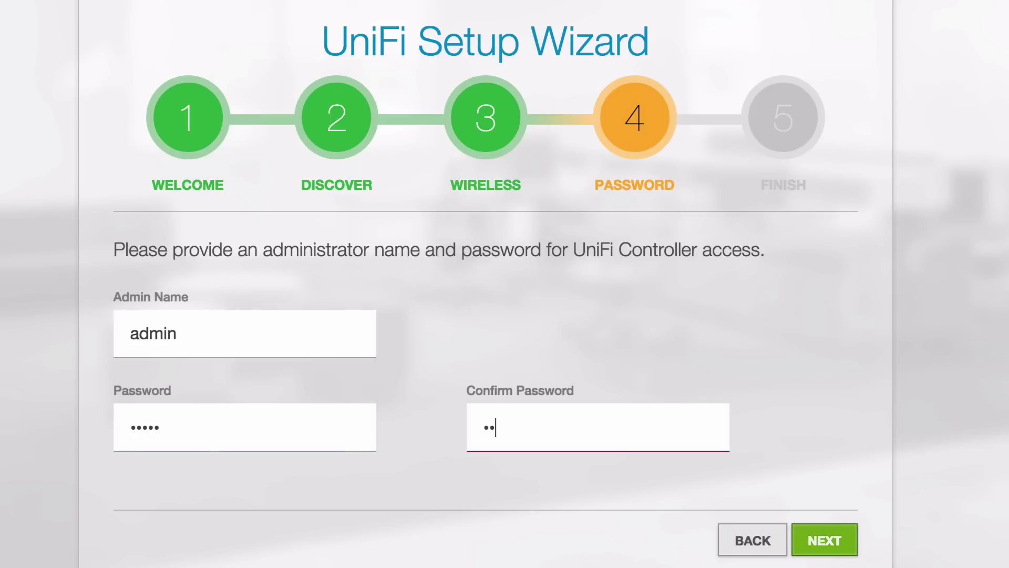
text(•••)
click(825, 542)
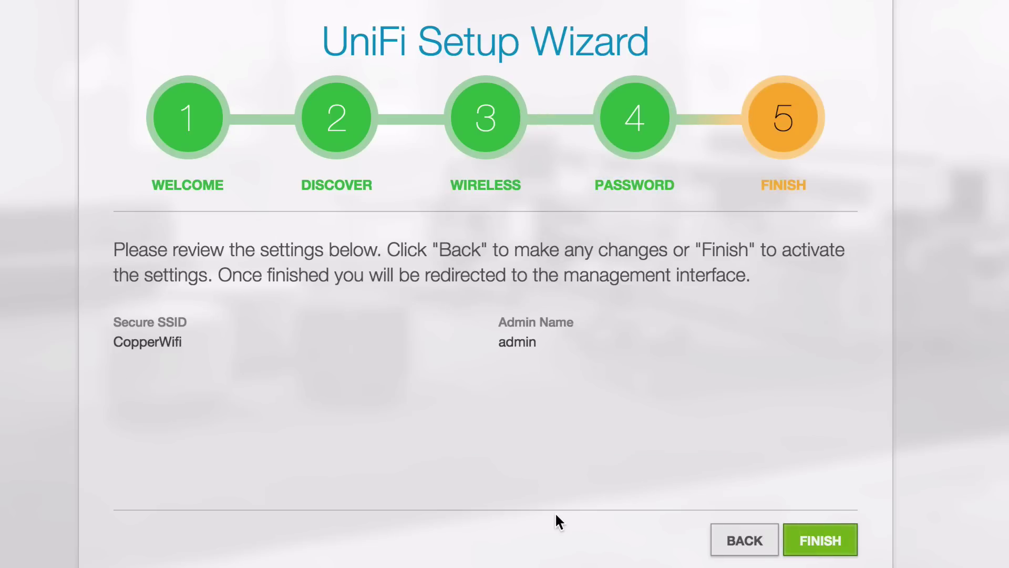
click(829, 541)
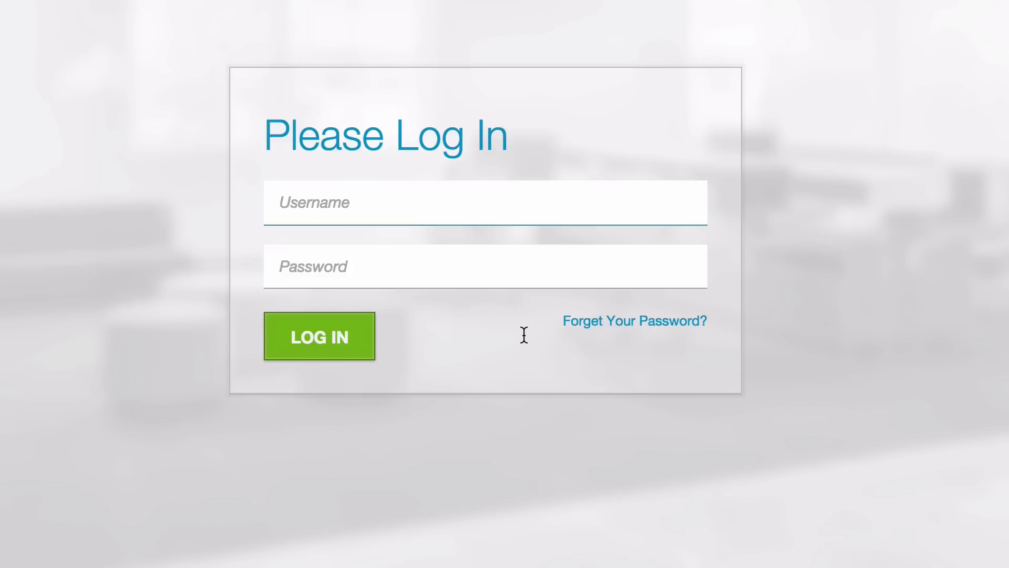
Log in as admin and bring up the Devices list with the gateway and PoE switch
text(ad)
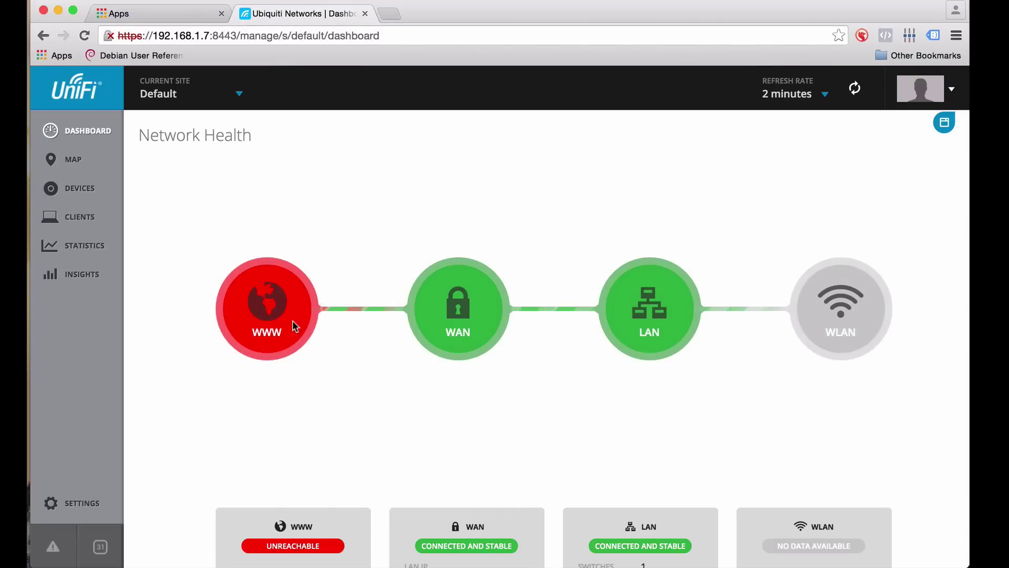
scroll(276, 303, down, 3)
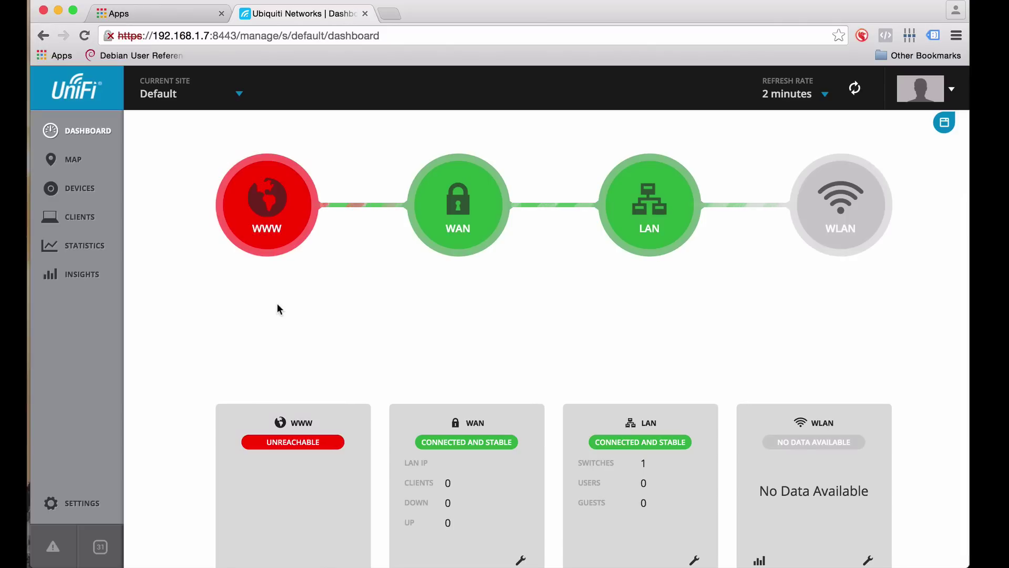
click(83, 189)
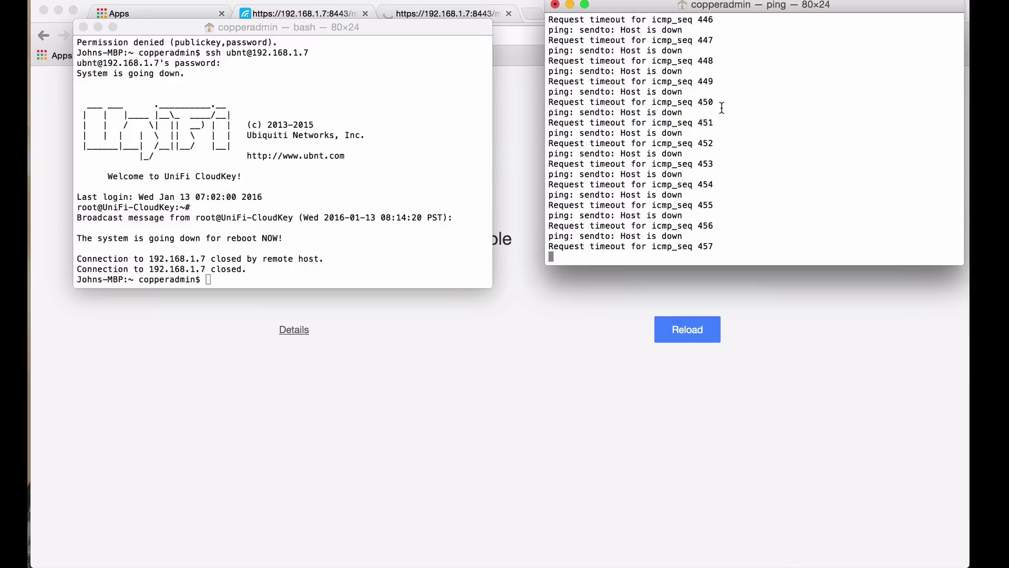
Rerun the Discovery Tool's Cloud Key search, which finds nothing, then bring up Angry IP Scanner
mouse_move(27, 450)
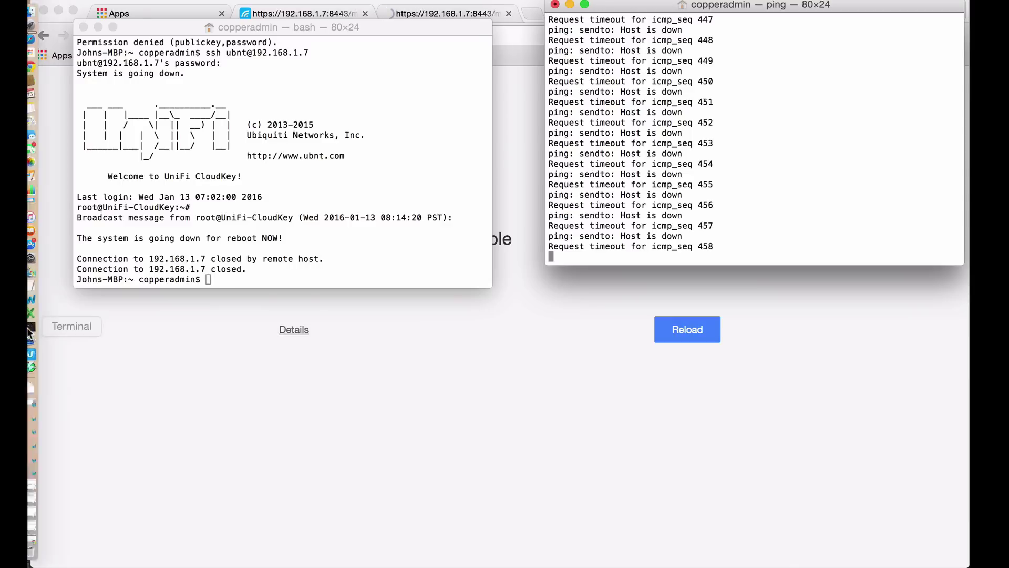
click(27, 355)
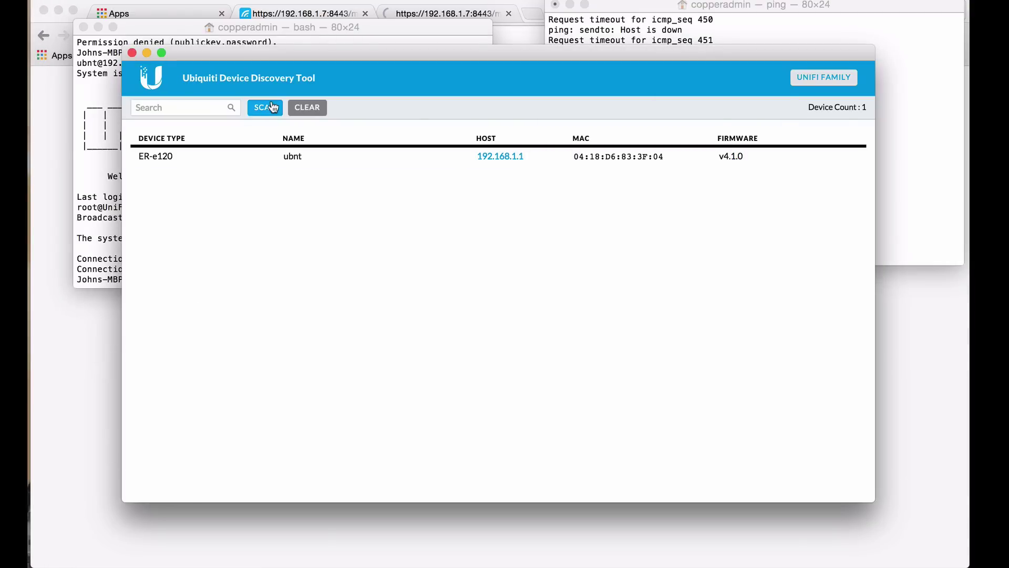
click(836, 79)
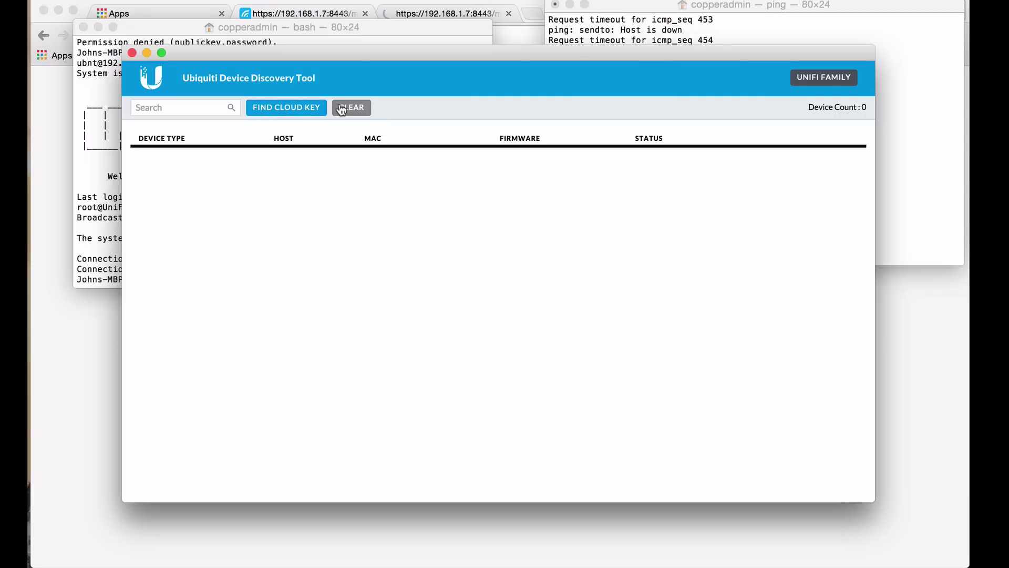
click(294, 109)
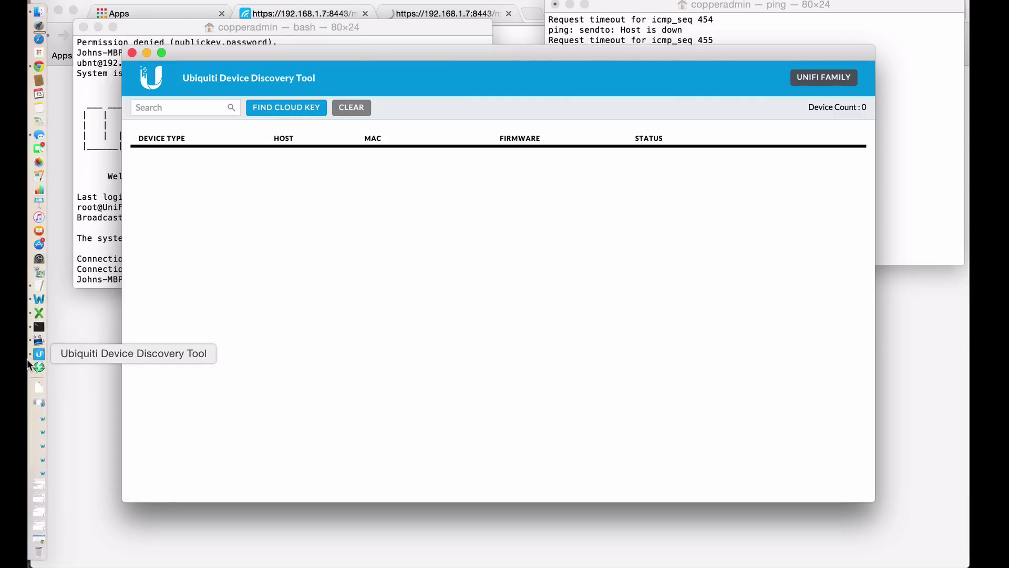
click(33, 371)
Dismiss the scan notice and review the hosts, settling on unifi-cloudkey at 192.168.1.12
click(580, 191)
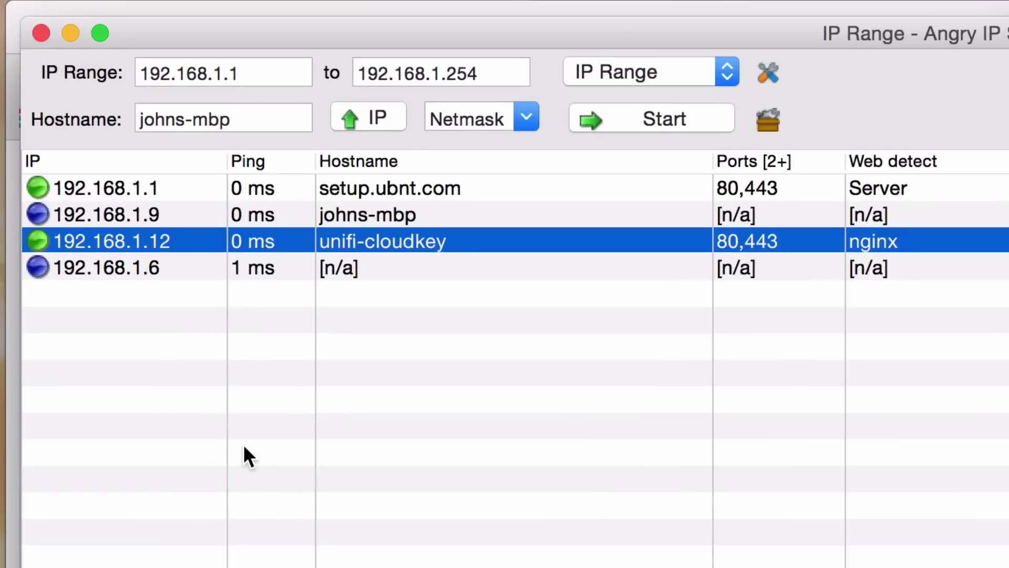
click(159, 187)
click(160, 213)
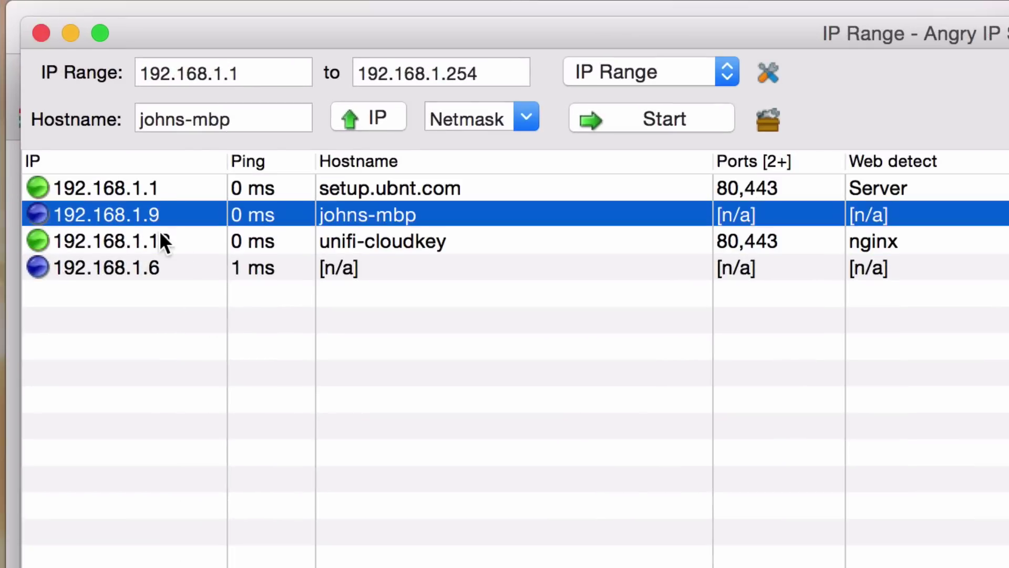
click(162, 241)
click(165, 267)
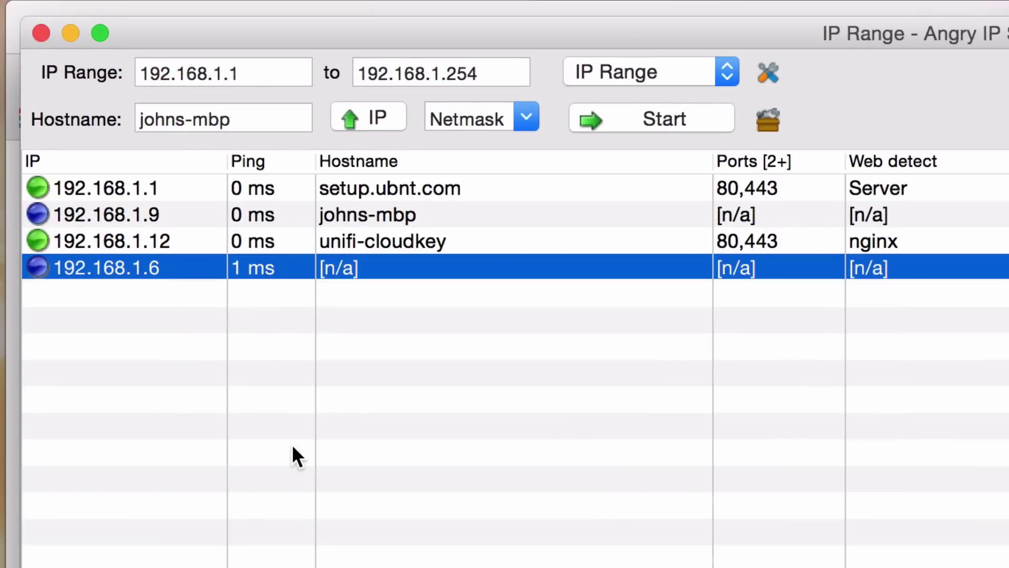
click(188, 247)
mouse_move(3, 200)
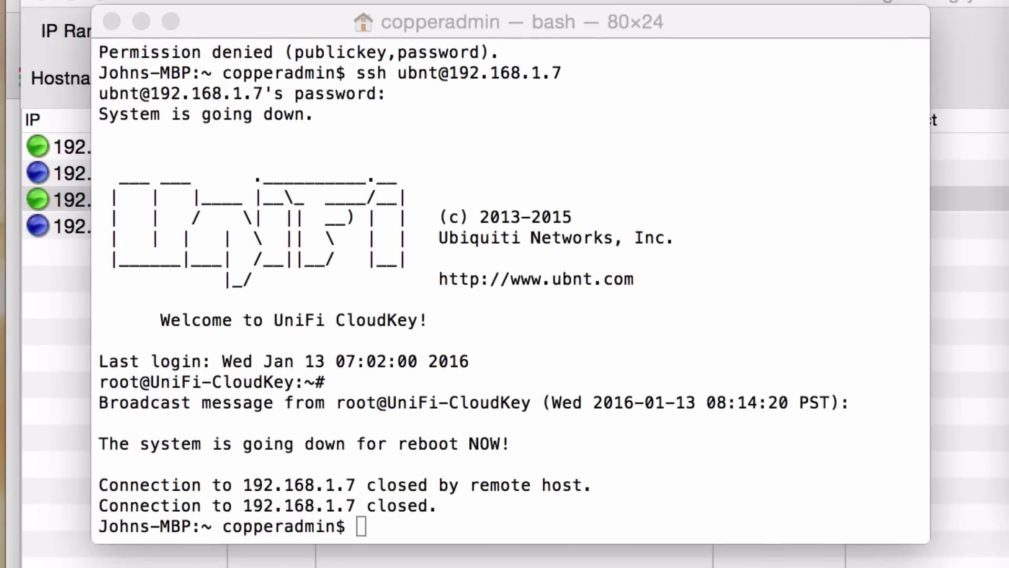
SSH into the Cloud Key at 192.168.1.12, accepting its host key
click(421, 391)
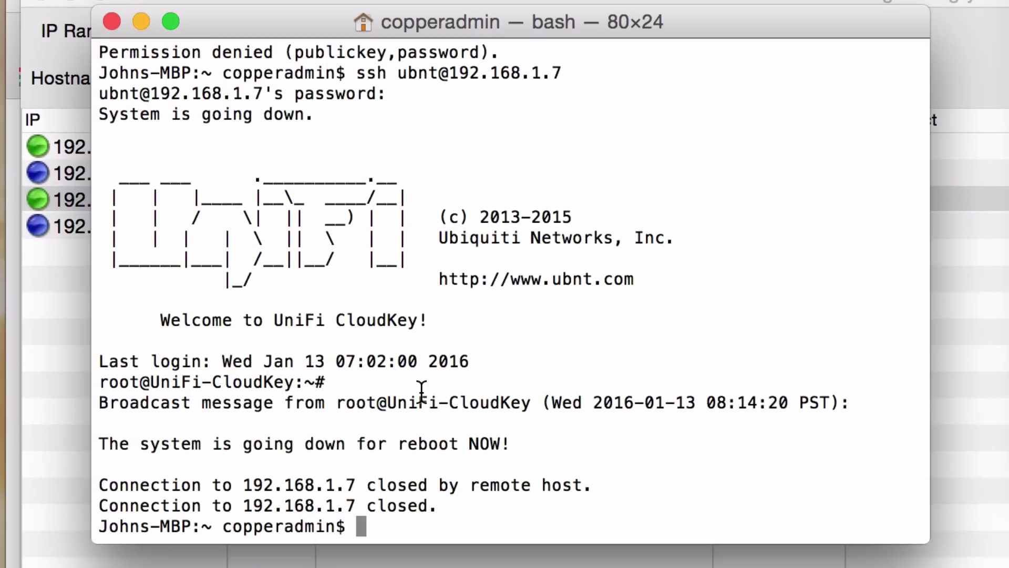
key(Up)
key(BackSpace)
text(12)
key(Return)
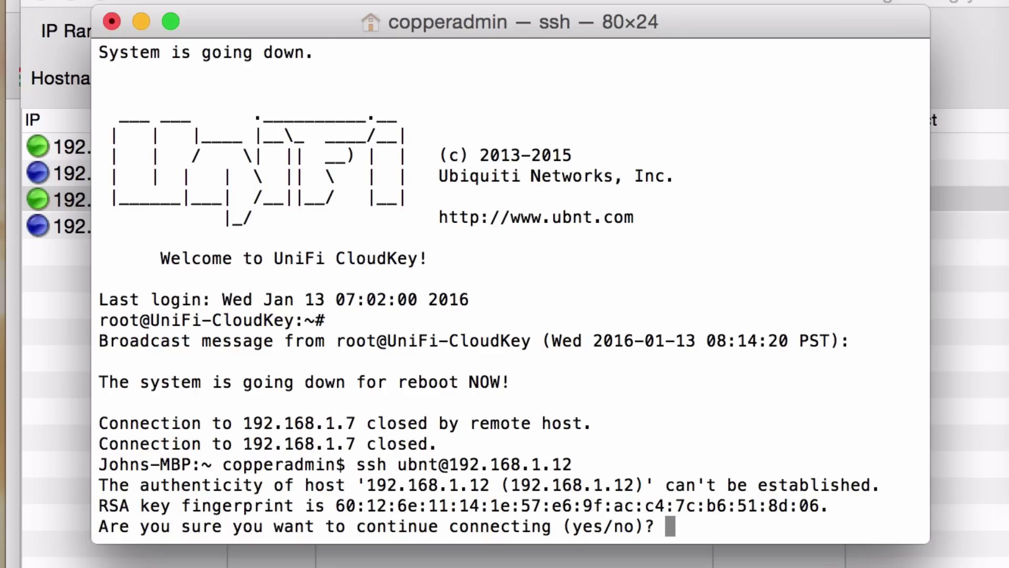
text(yes)
key(Return)
key(Return)
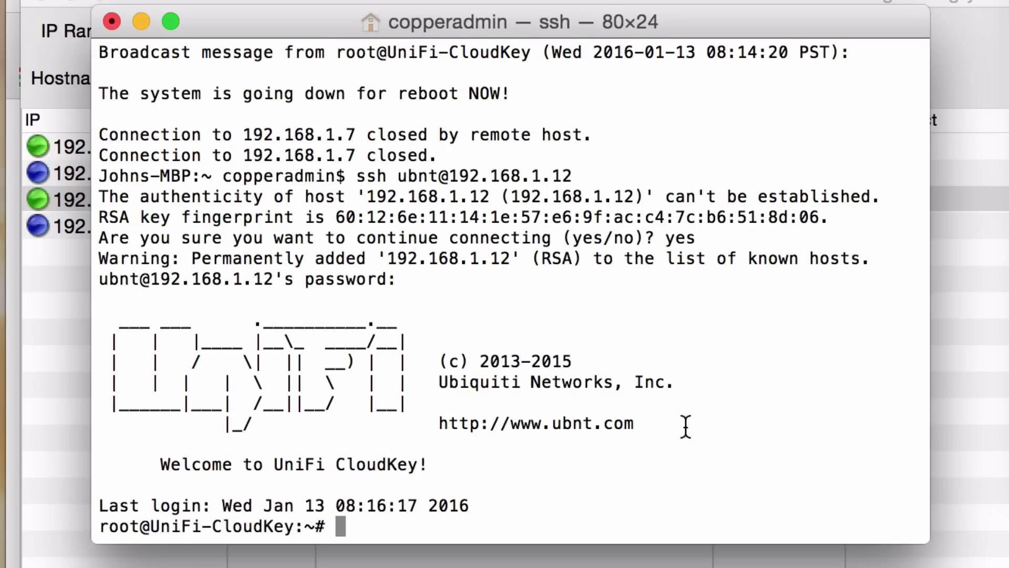
Stop the failing ping to 192.168.1.7 and ping 192.168.1.12 instead
click(1008, 466)
key(ctrl+c)
key(Up)
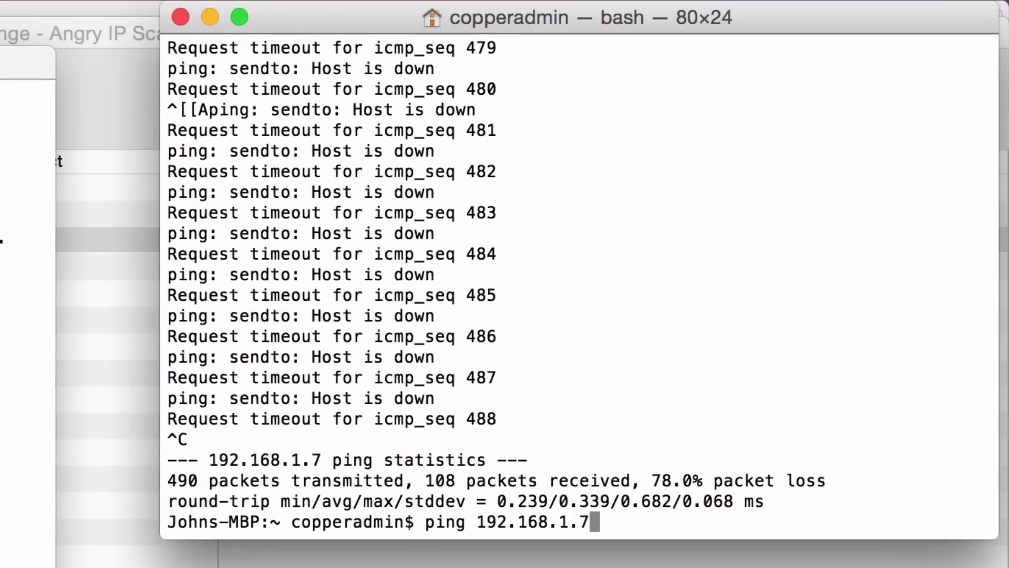
text(12)
key(BackSpace)
key(BackSpace)
key(BackSpace)
text(12)
key(Return)
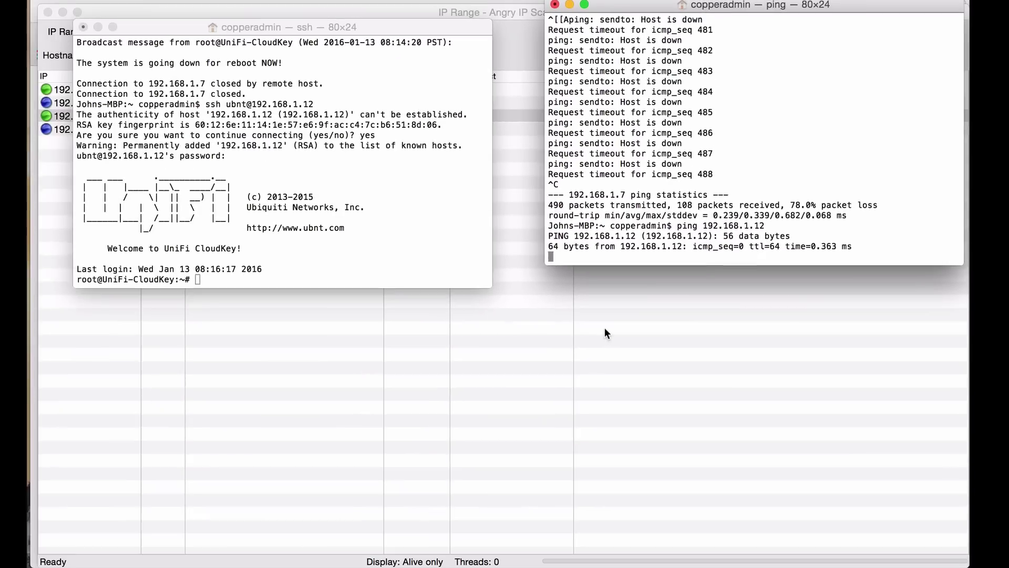
Load the UniFi Controller at 192.168.1.12 instead of 192.168.1.7 in Chrome
click(604, 328)
mouse_move(27, 85)
click(29, 65)
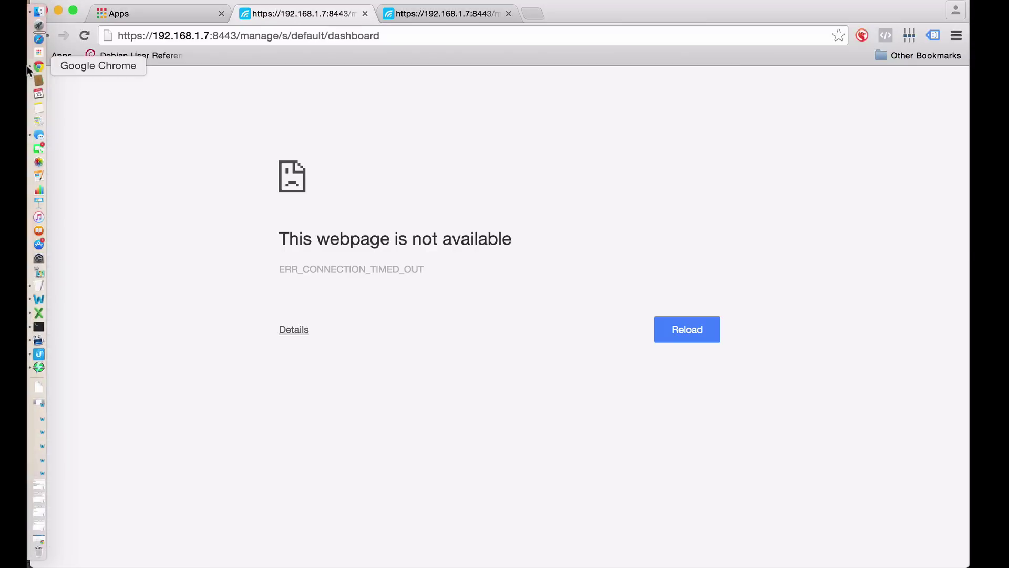
click(237, 36)
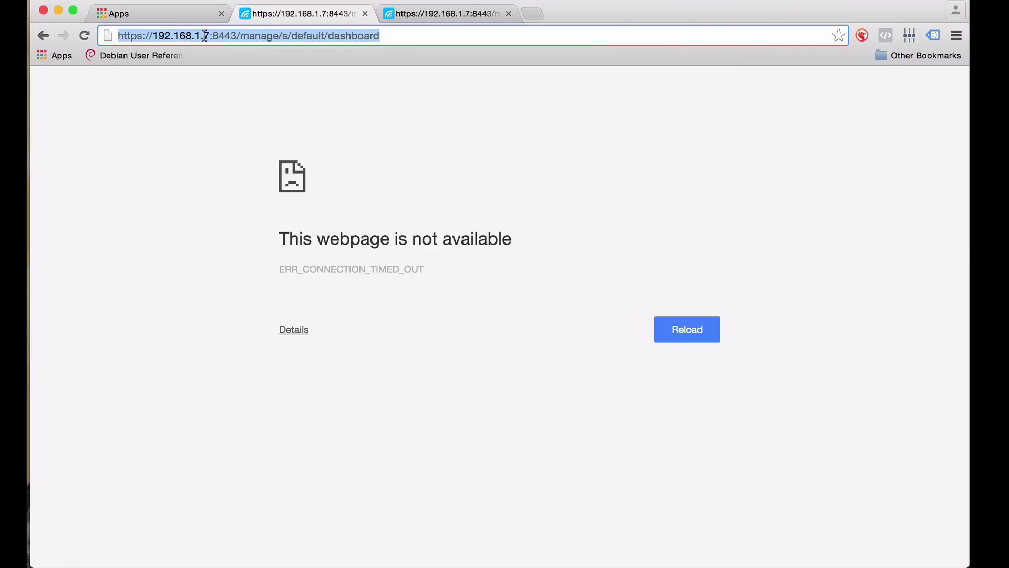
click(211, 35)
key(BackSpace)
text(12)
key(Return)
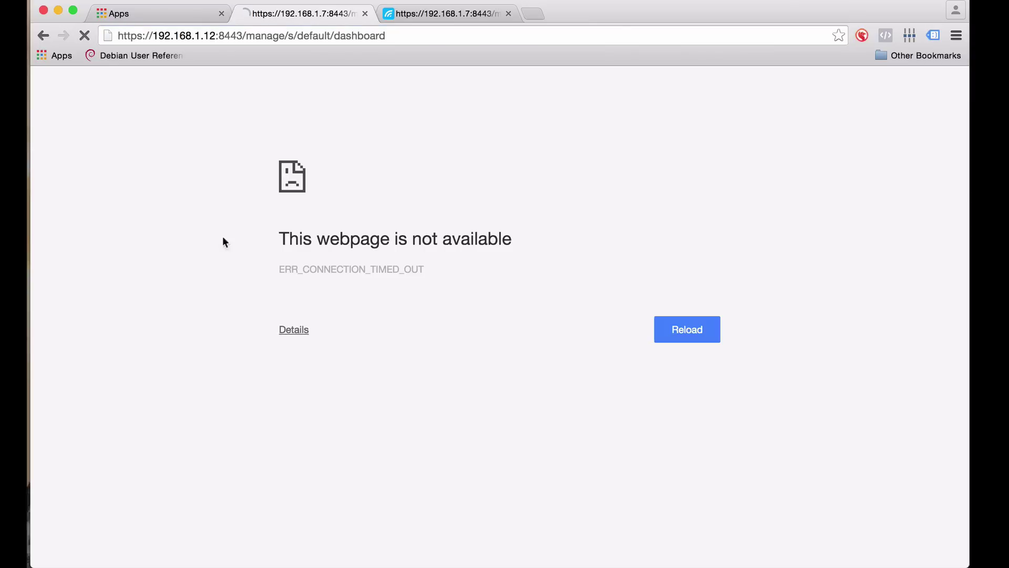
Close the stale controller tab and sign in with the admin username and password
click(508, 13)
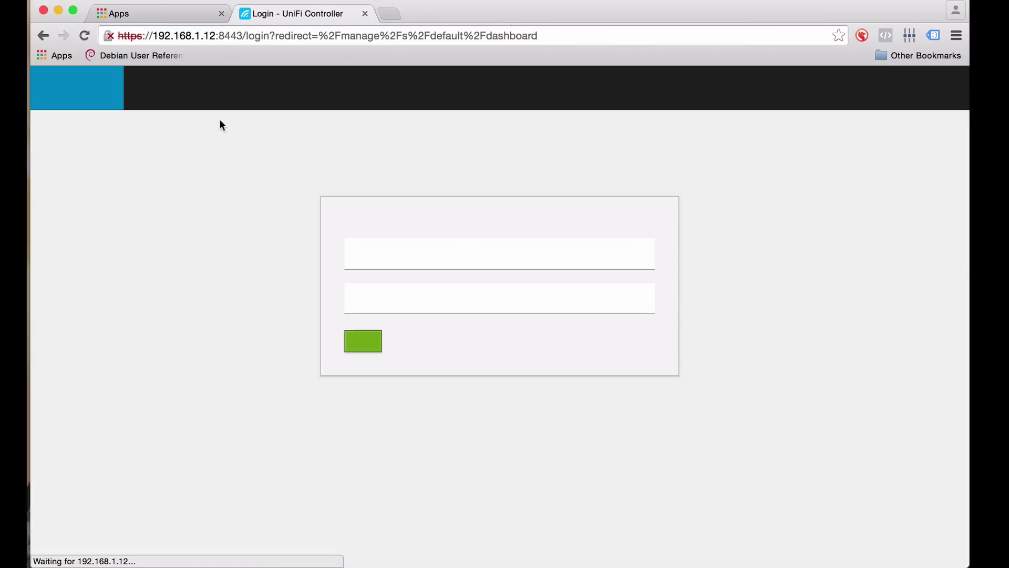
text(admin)
key(Tab)
text(ubnt)
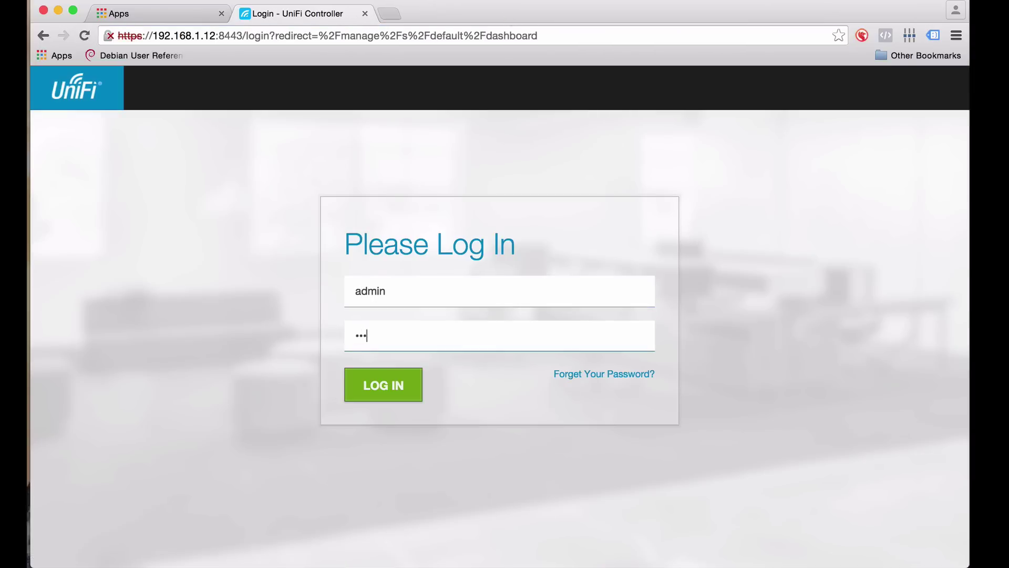
key(Return)
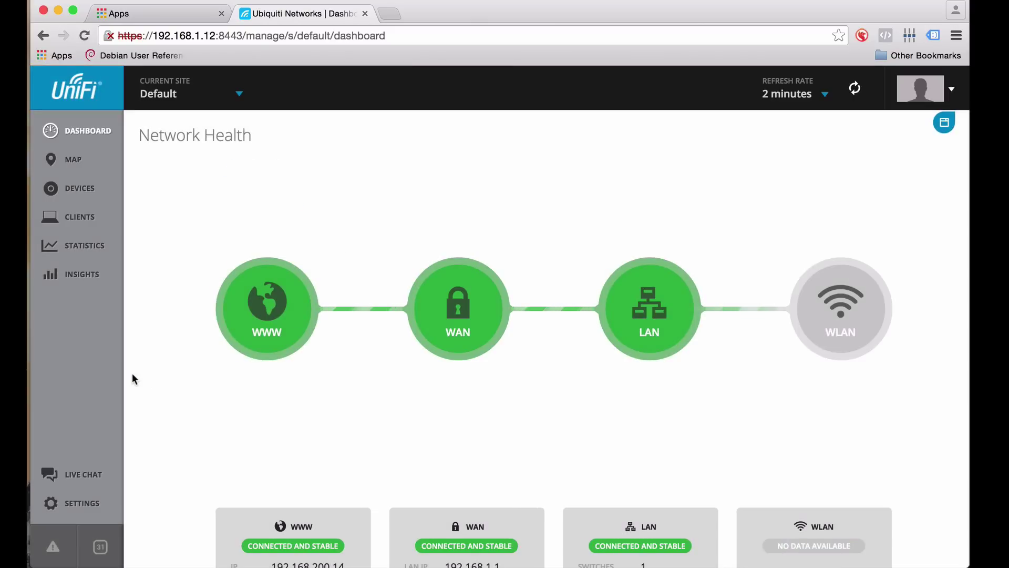
Scroll the dashboard down to the WWW, WAN, LAN and WLAN health cards
scroll(132, 373, down, 3)
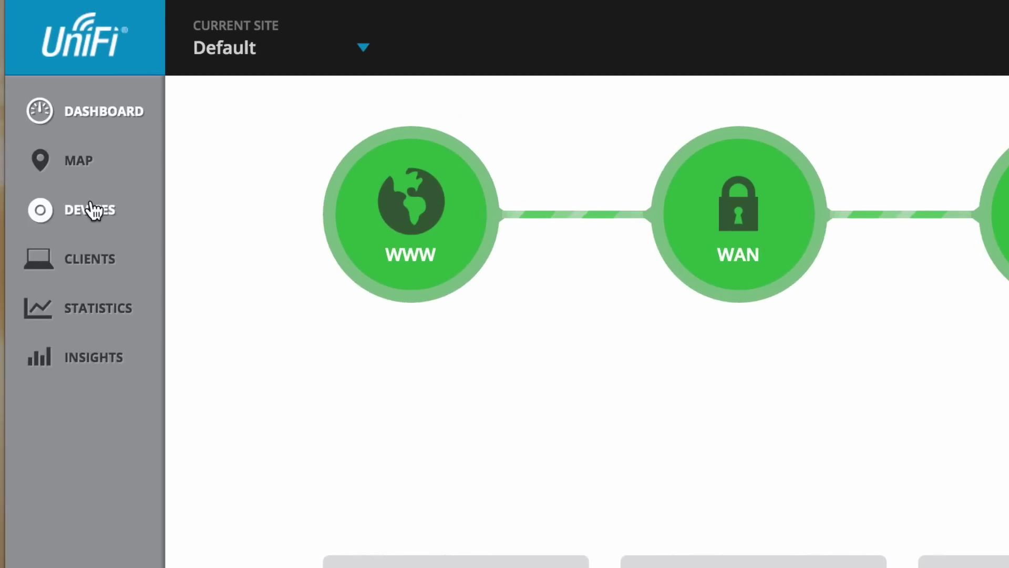
Set ports 2 and 4 on the UniFi Switch 24 POE-250W to 24V Passive PoE and apply
click(97, 210)
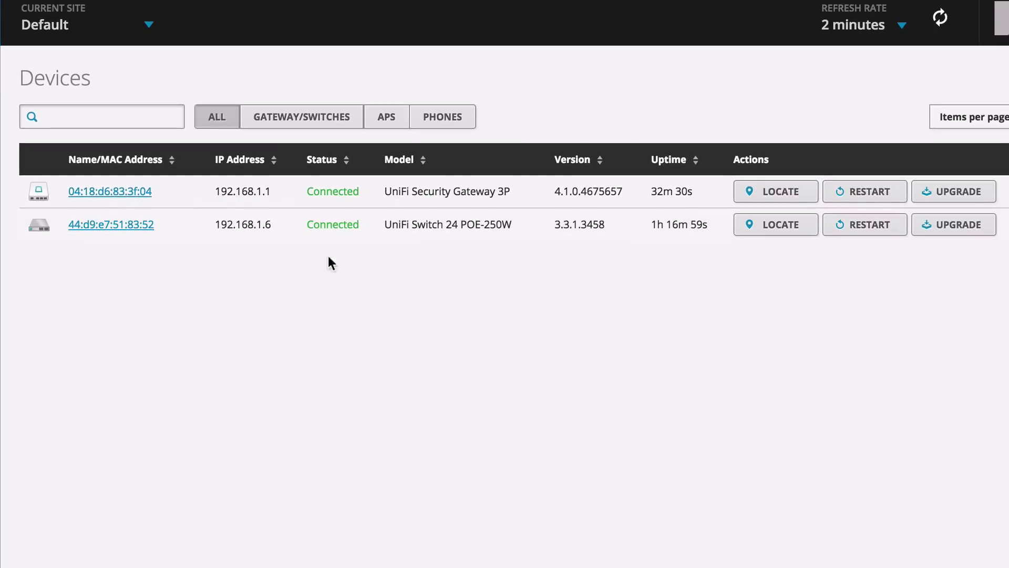
click(135, 225)
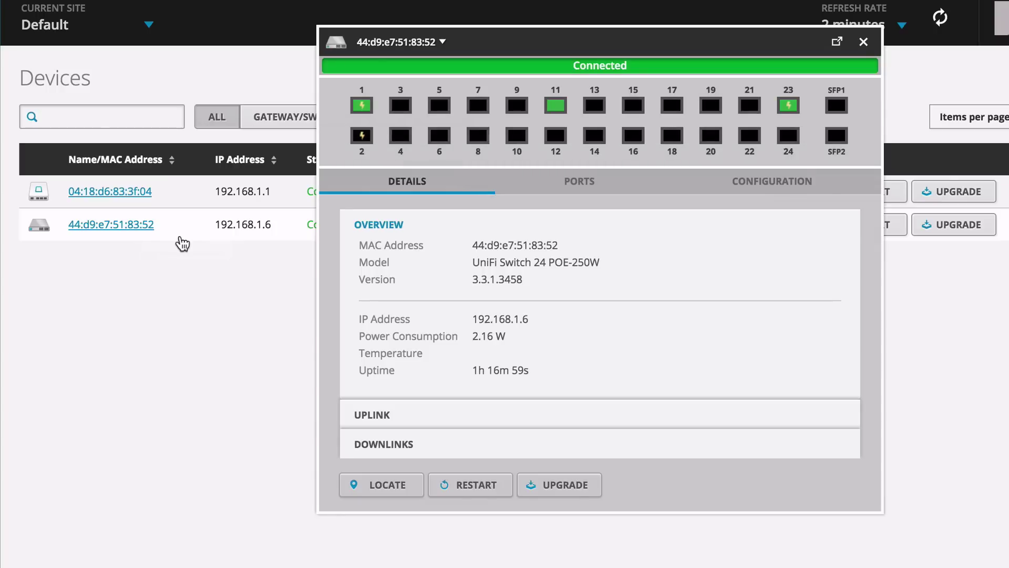
click(361, 136)
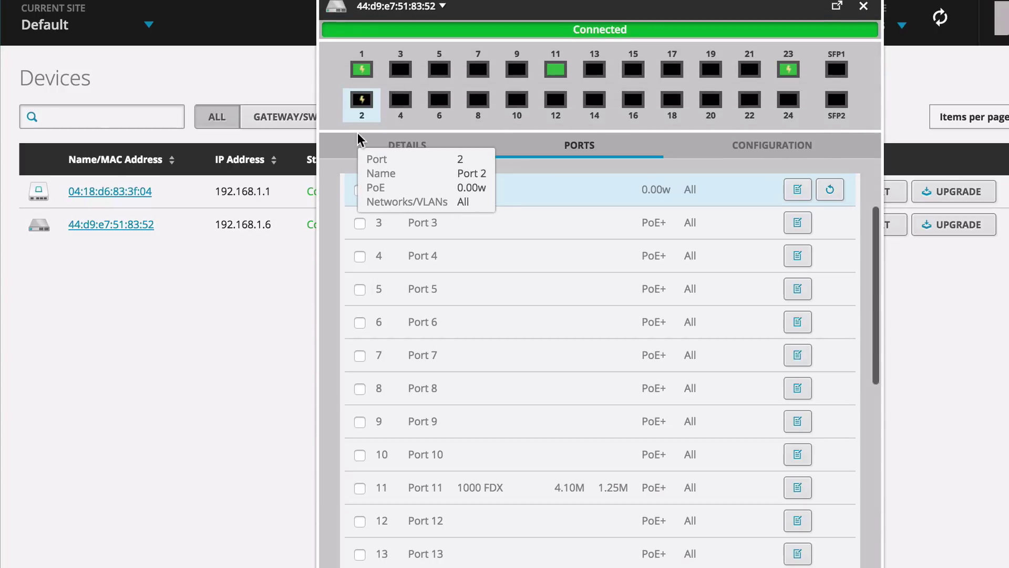
scroll(496, 321, up, 1)
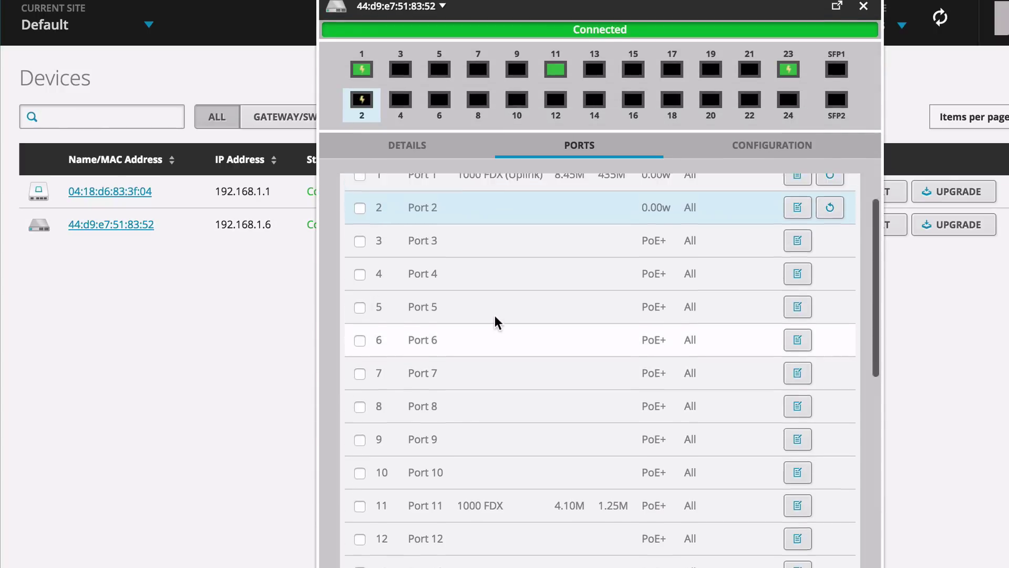
scroll(495, 322, up, 2)
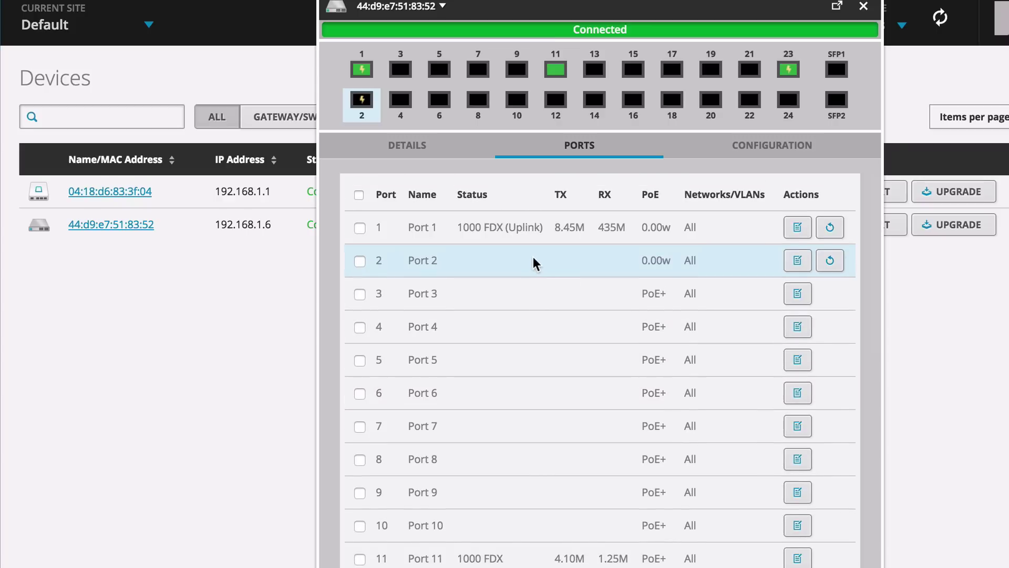
click(359, 262)
click(360, 327)
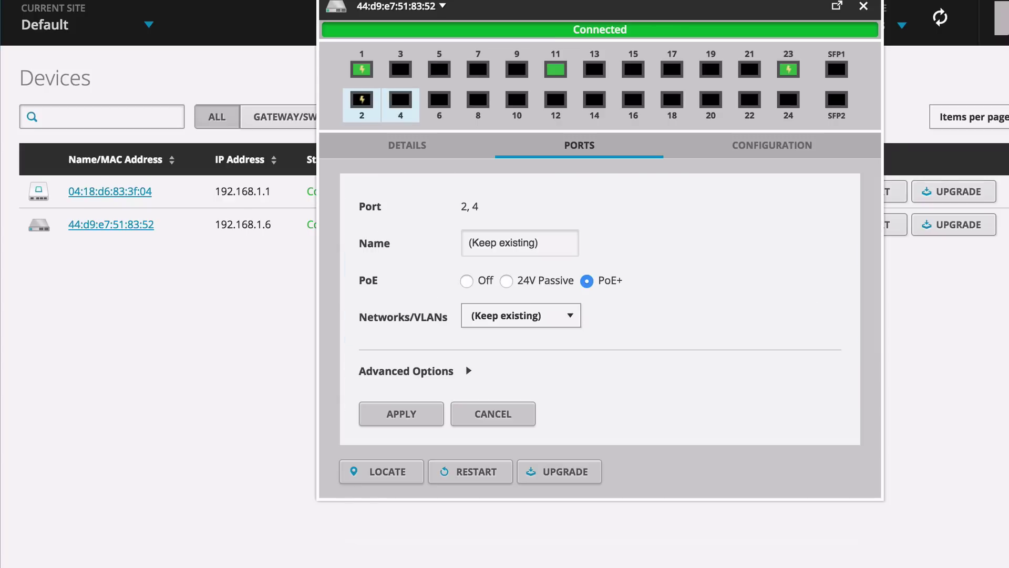
click(534, 283)
click(400, 413)
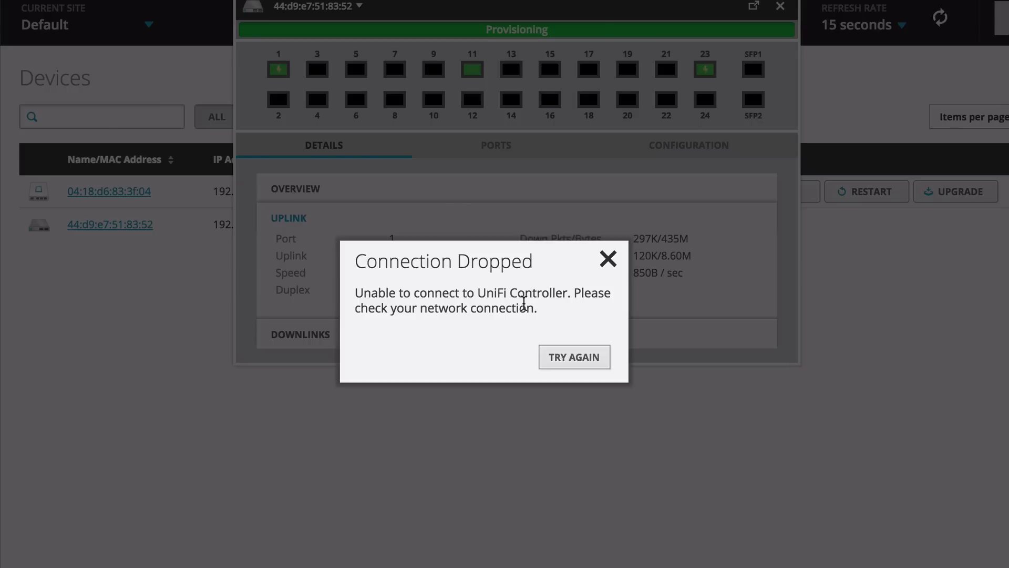
Retry the dropped connection and reload the Devices page so the gateway and switch show Connected
click(585, 370)
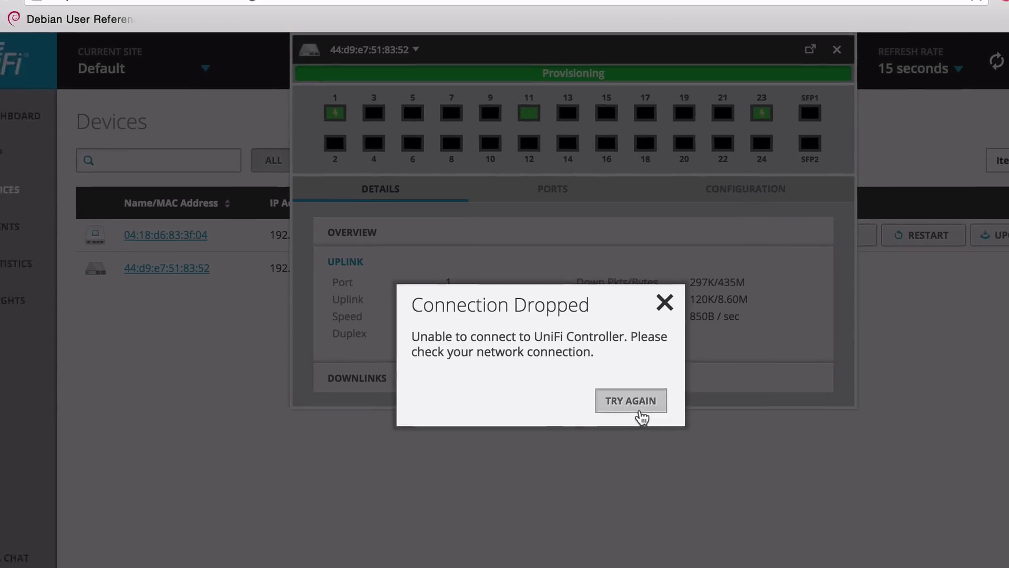
click(493, 45)
key(Return)
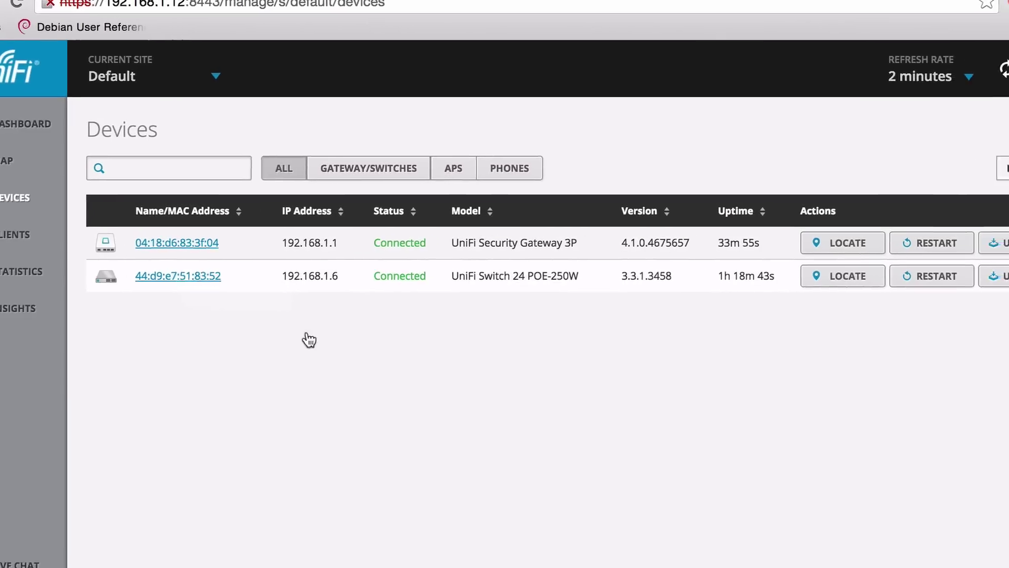
mouse_move(362, 140)
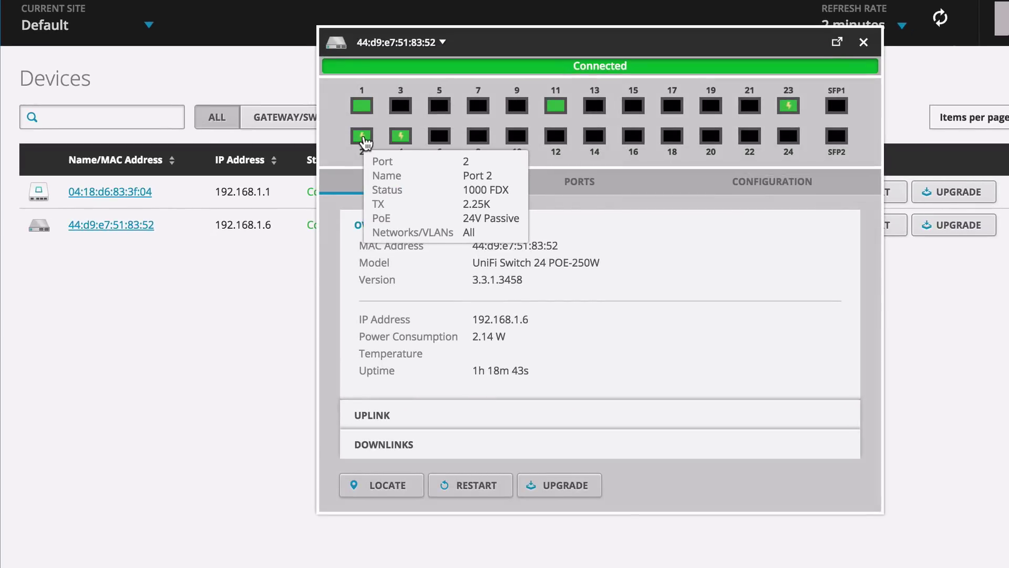
mouse_move(396, 139)
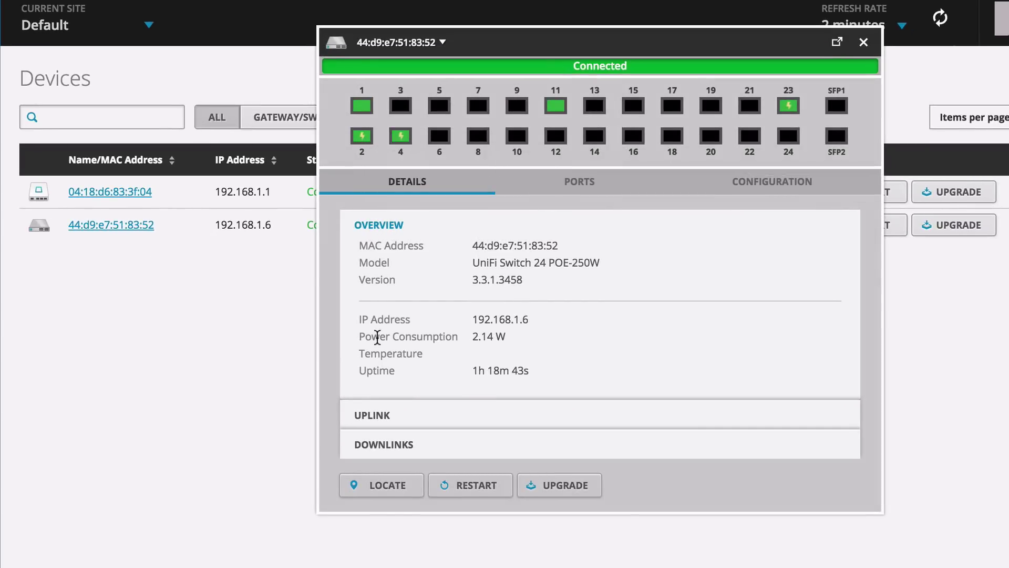
click(378, 413)
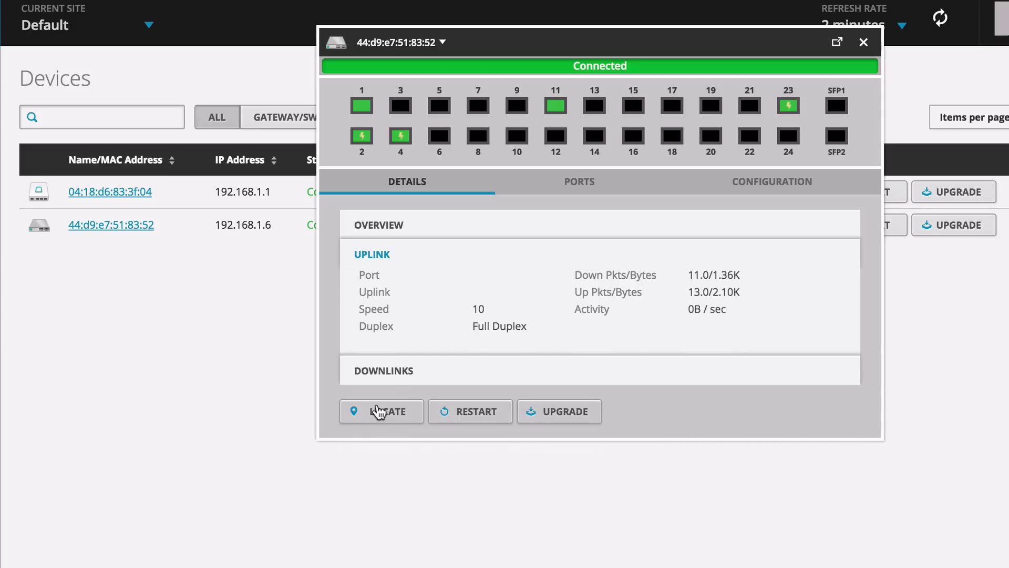
click(377, 371)
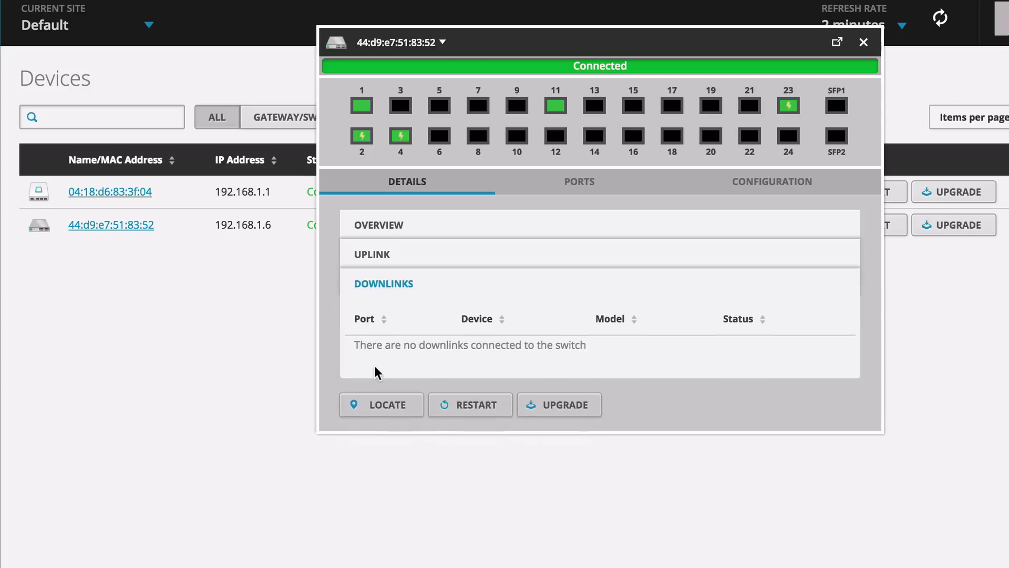
click(365, 231)
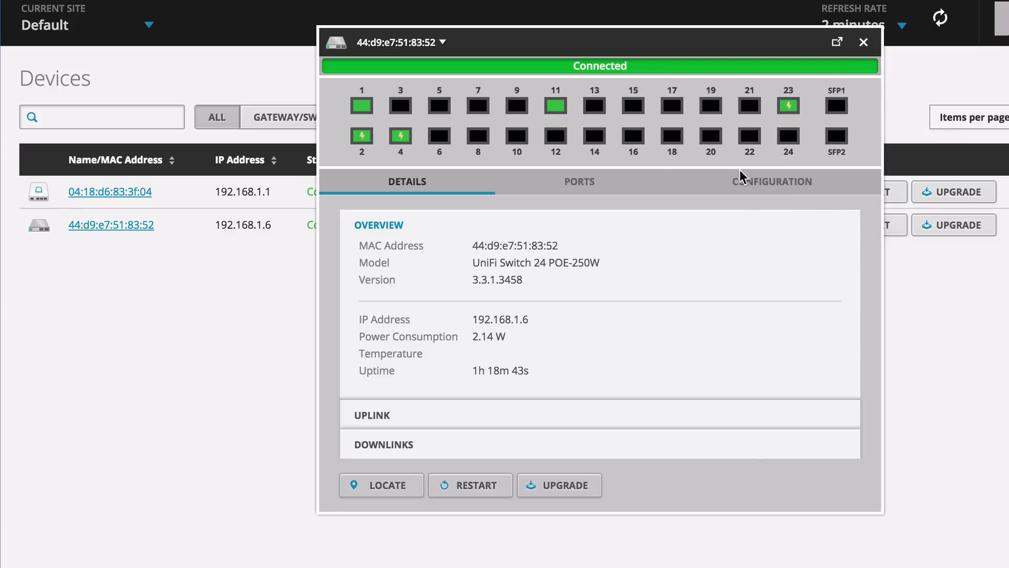
click(745, 183)
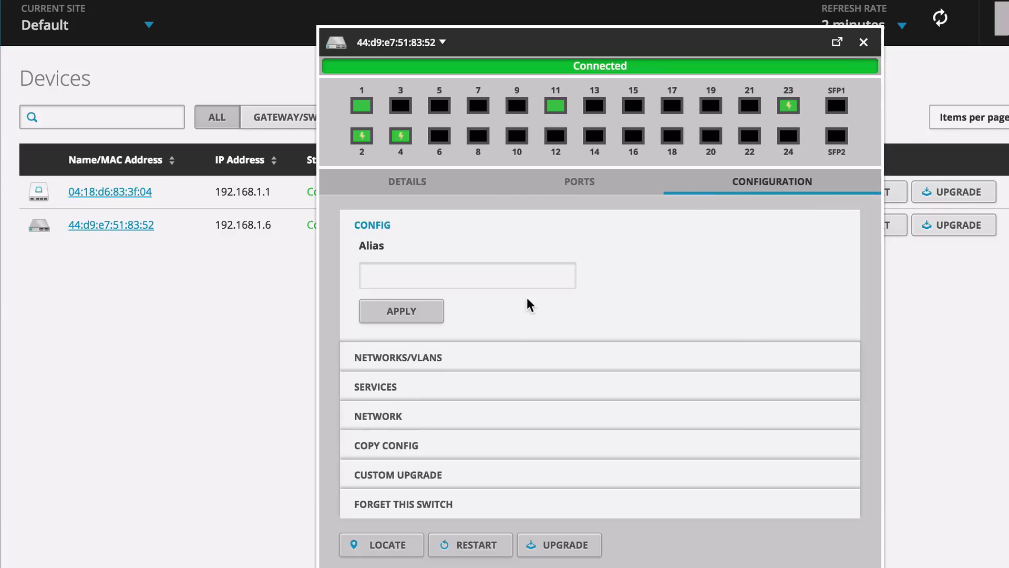
click(413, 355)
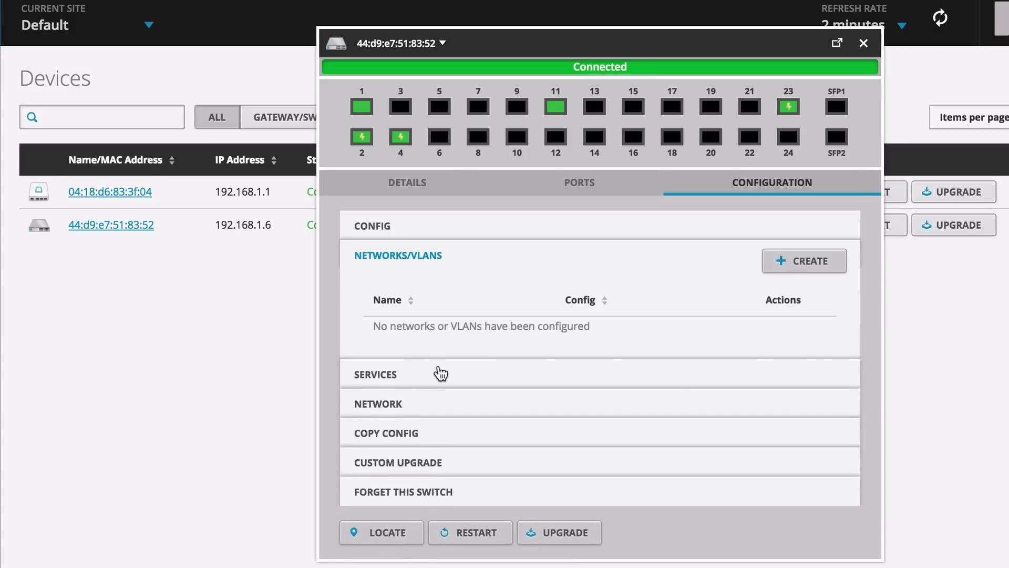
click(579, 192)
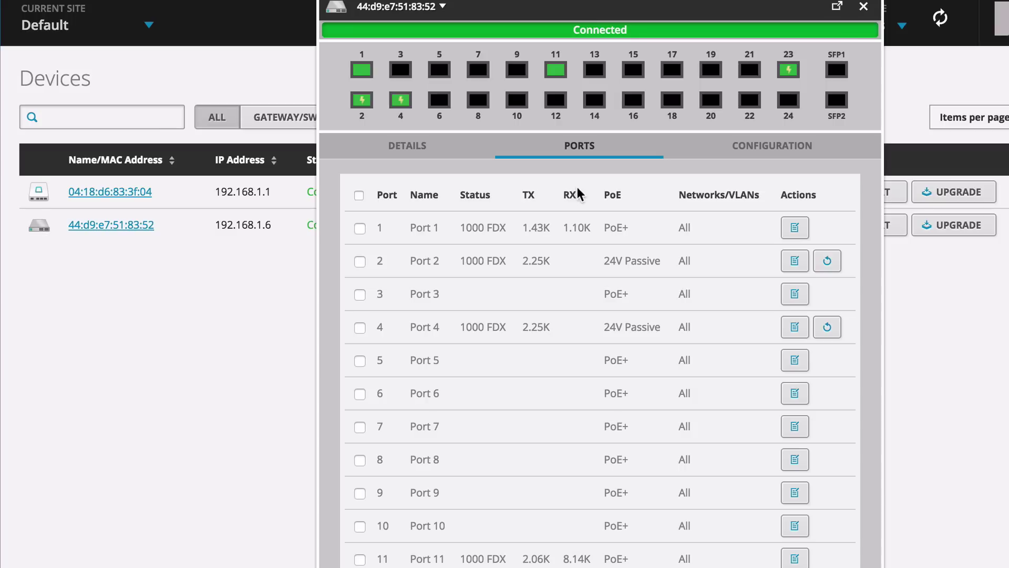
click(863, 7)
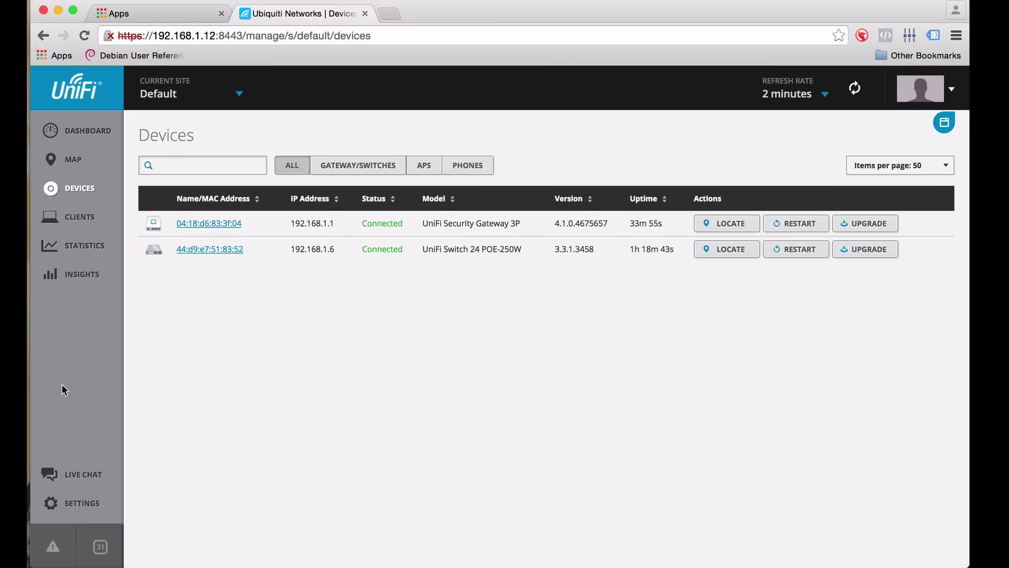
Check dashboard health, then adopt the AP-AC-Lites at 192.168.1.11 and 192.168.1.10
click(72, 132)
scroll(576, 266, down, 3)
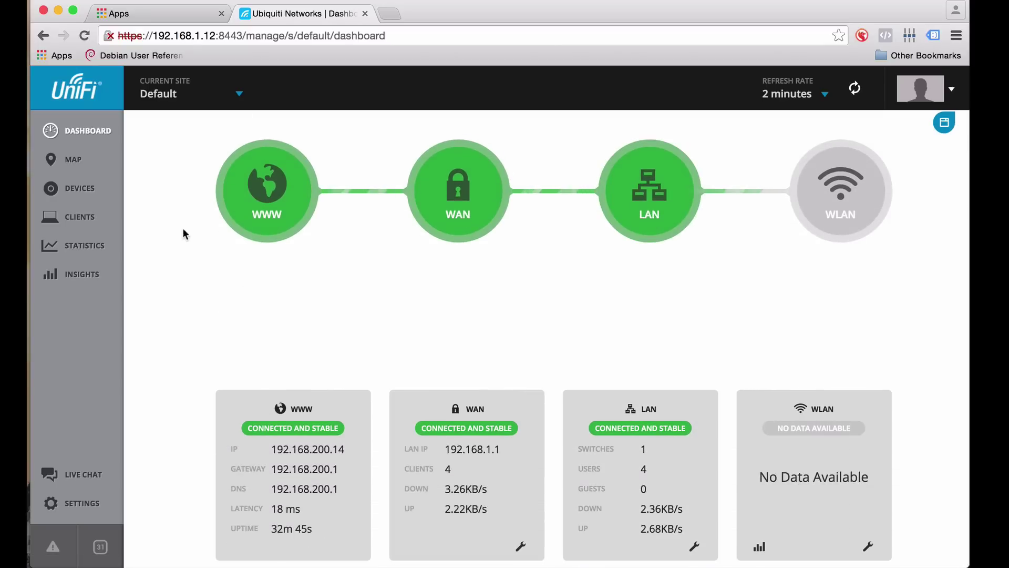
click(76, 190)
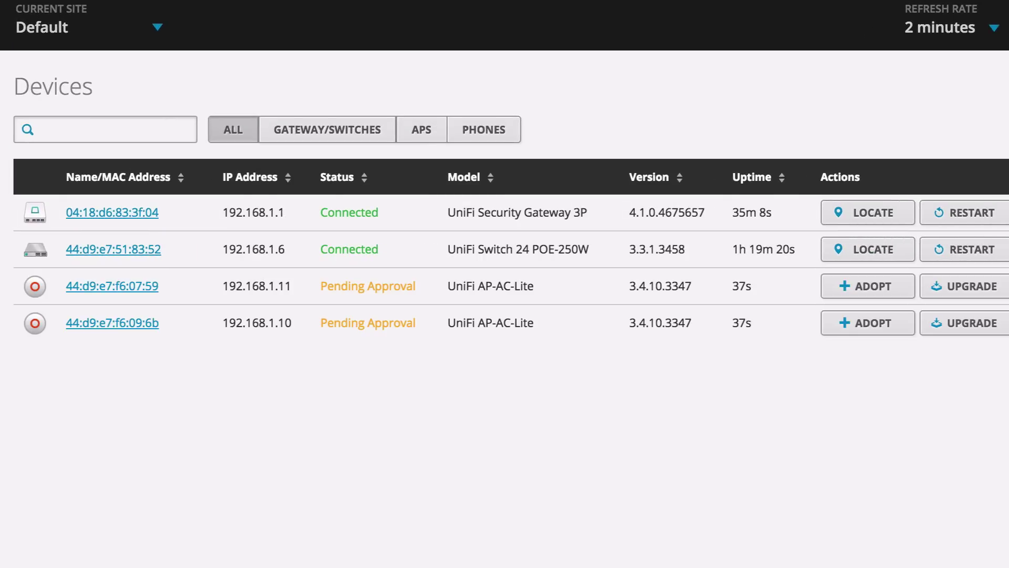
click(867, 287)
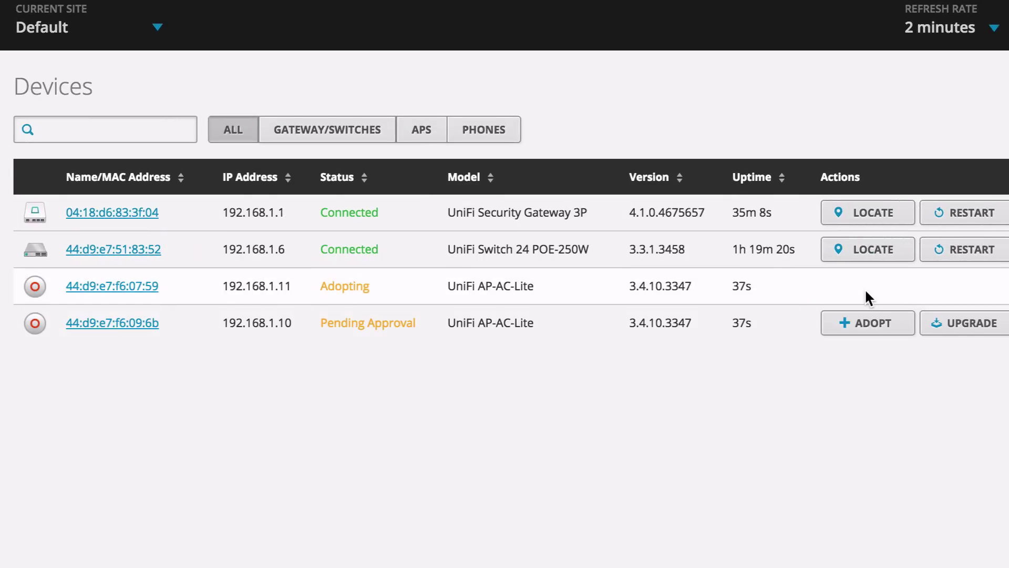
click(862, 325)
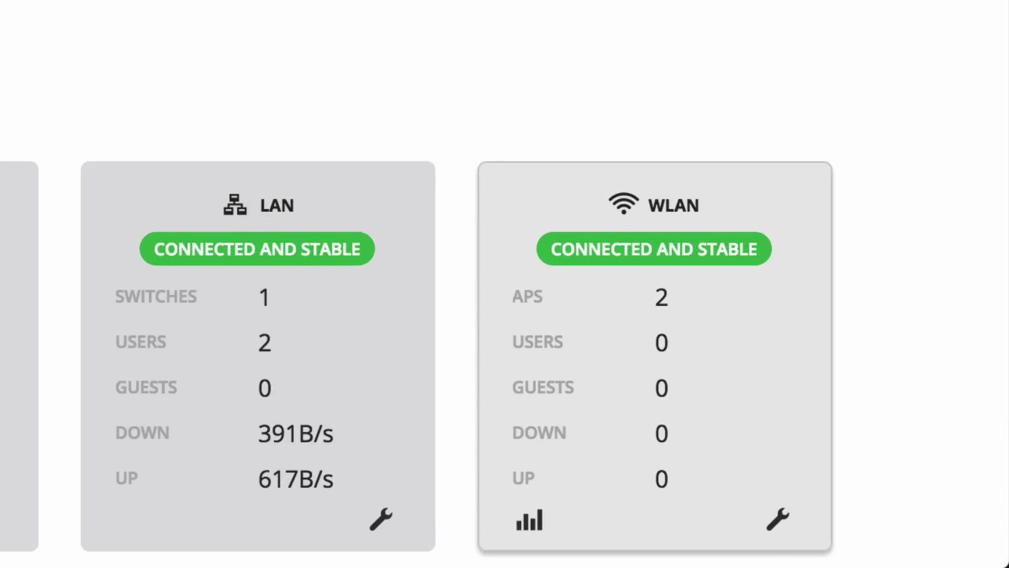
Review the CopperWifi wireless network with wpapsk security, then return to the dashboard
click(788, 529)
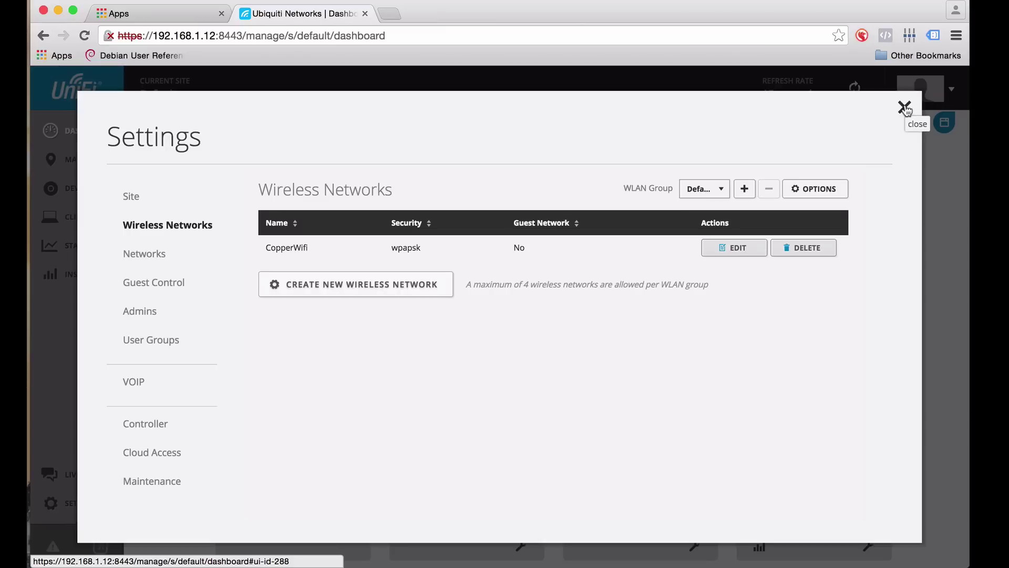
click(905, 108)
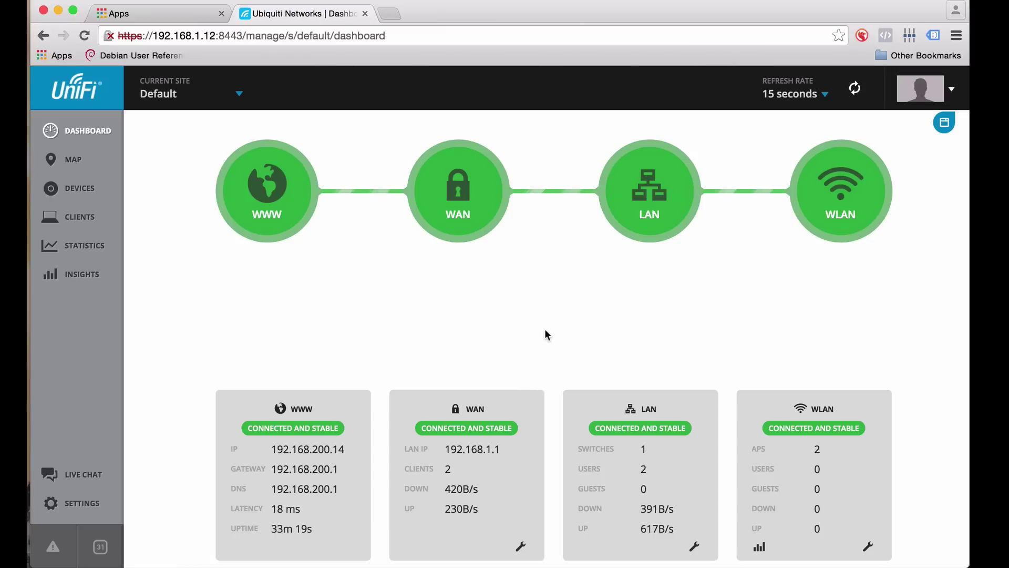